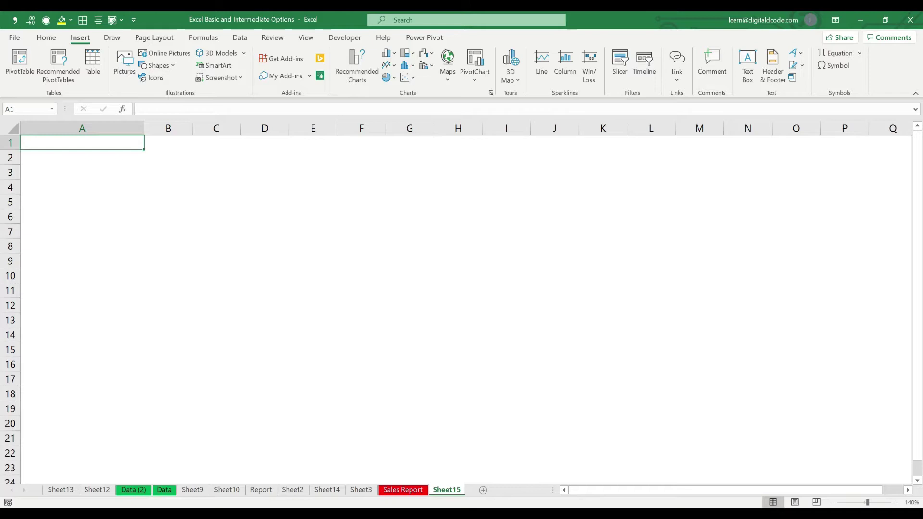
Start a hyperlink in A1 that targets the Test workbook on the Desktop
{"action": "key", "text": "ctrl+k"}
{"action": "left_click_drag", "start_coordinate": [720, 236], "coordinate": [597, 168]}
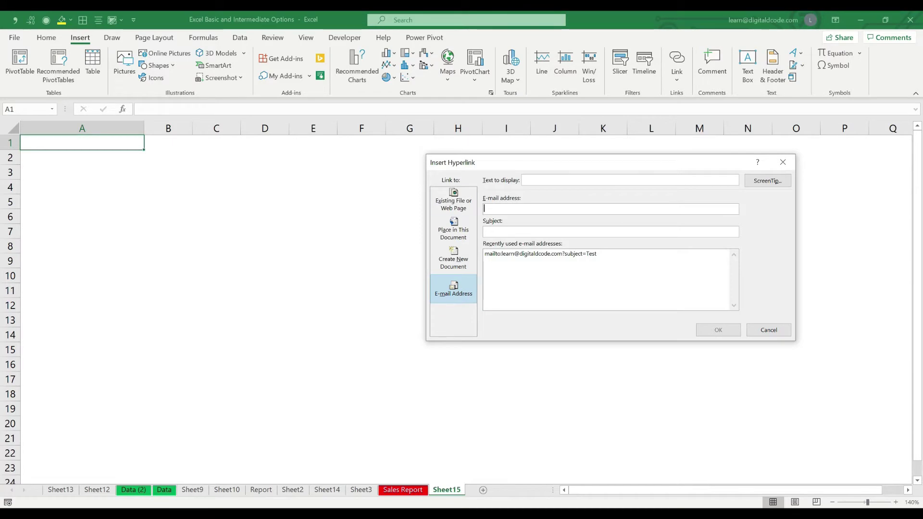
{"action": "left_click", "coordinate": [453, 201]}
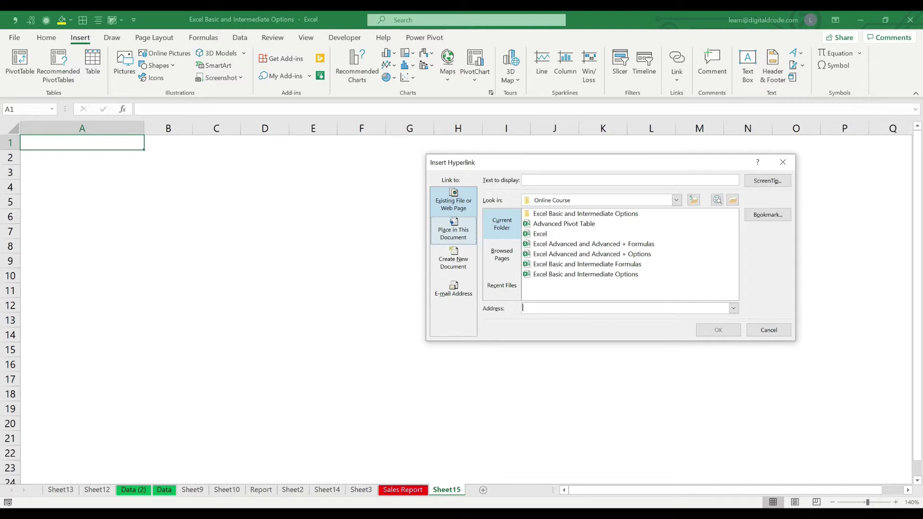
{"action": "left_click", "coordinate": [676, 200]}
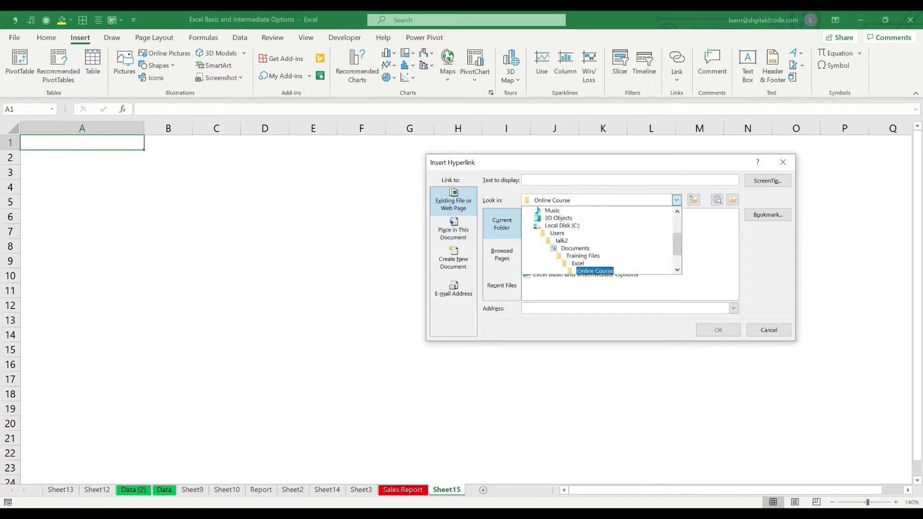
{"action": "scroll", "coordinate": [601, 218], "scroll_direction": "up", "scroll_amount": 2}
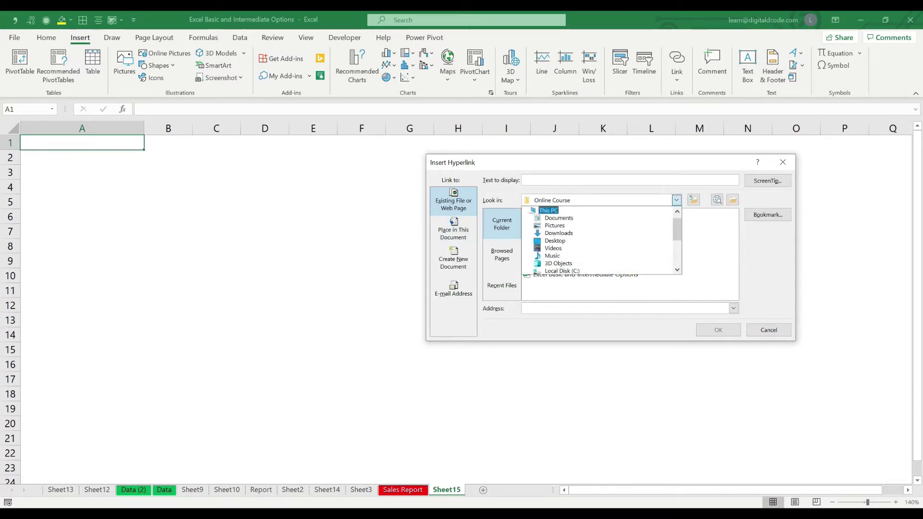
{"action": "scroll", "coordinate": [601, 218], "scroll_direction": "up", "scroll_amount": 1}
{"action": "left_click", "coordinate": [677, 200]}
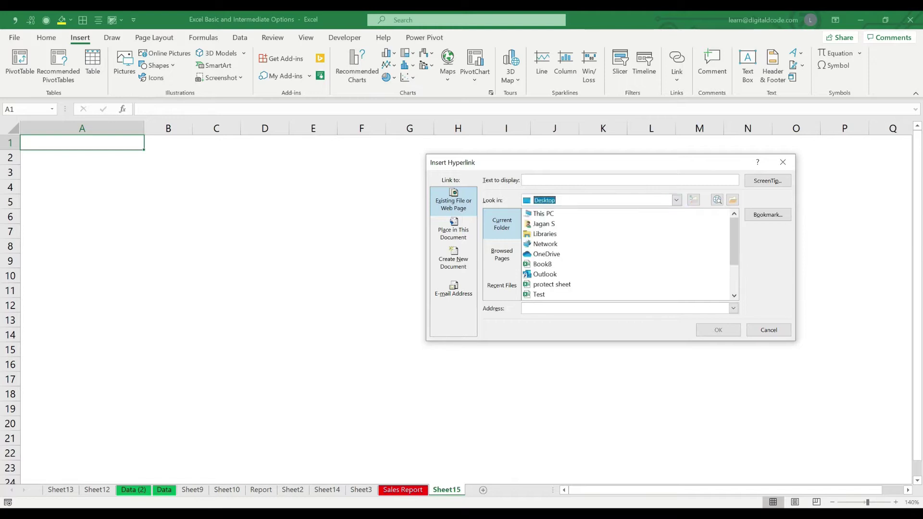
{"action": "left_click", "coordinate": [552, 284]}
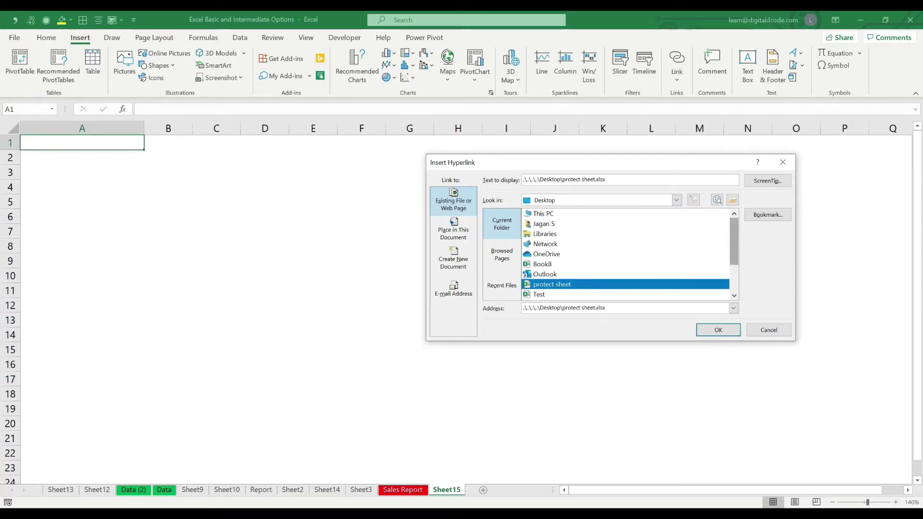
{"action": "mouse_move", "coordinate": [734, 246]}
{"action": "left_mouse_down"}
{"action": "mouse_move", "coordinate": [734, 272]}
{"action": "mouse_move", "coordinate": [734, 245]}
{"action": "left_mouse_up"}
{"action": "left_click", "coordinate": [540, 295]}
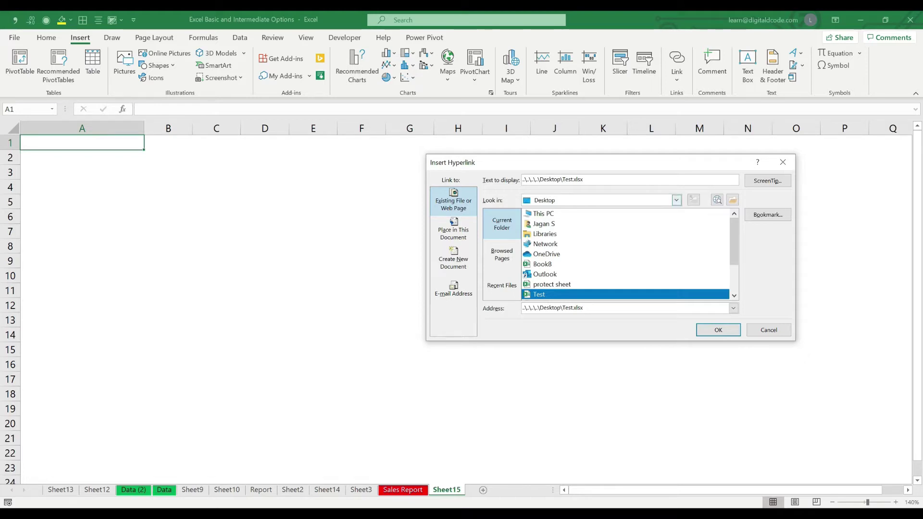
Set the link's display text to 'Test File' and create the link
{"action": "scroll", "coordinate": [625, 254], "scroll_direction": "down", "scroll_amount": 2}
{"action": "scroll", "coordinate": [625, 255], "scroll_direction": "up", "scroll_amount": 2}
{"action": "left_click_drag", "start_coordinate": [584, 179], "coordinate": [522, 180]}
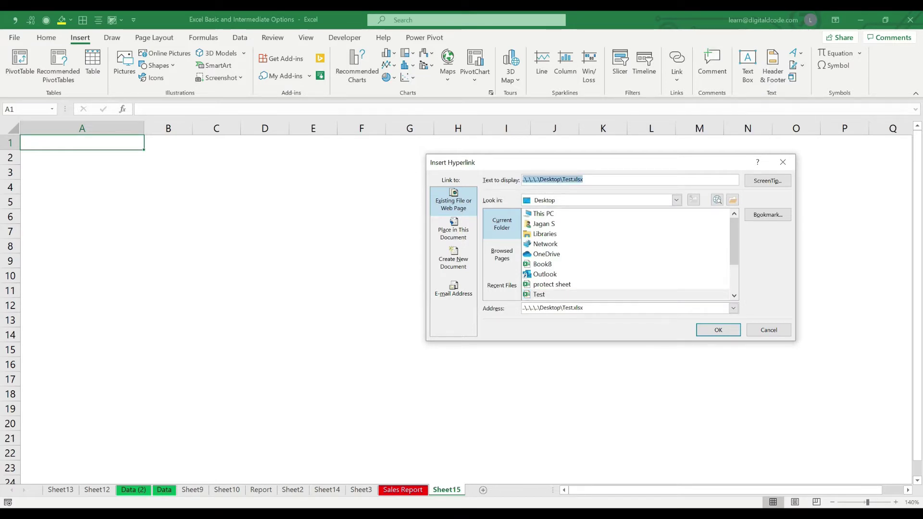
{"action": "type", "text": "Test"}
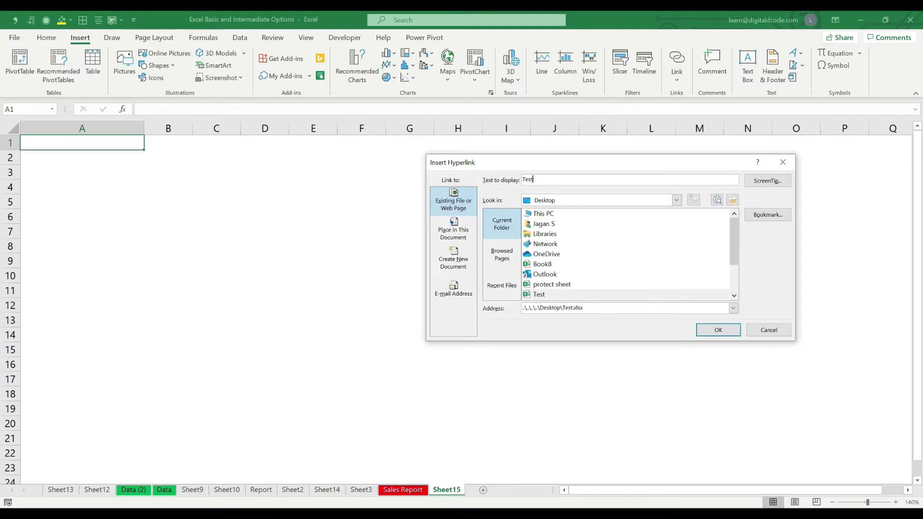
{"action": "type", "text": " File"}
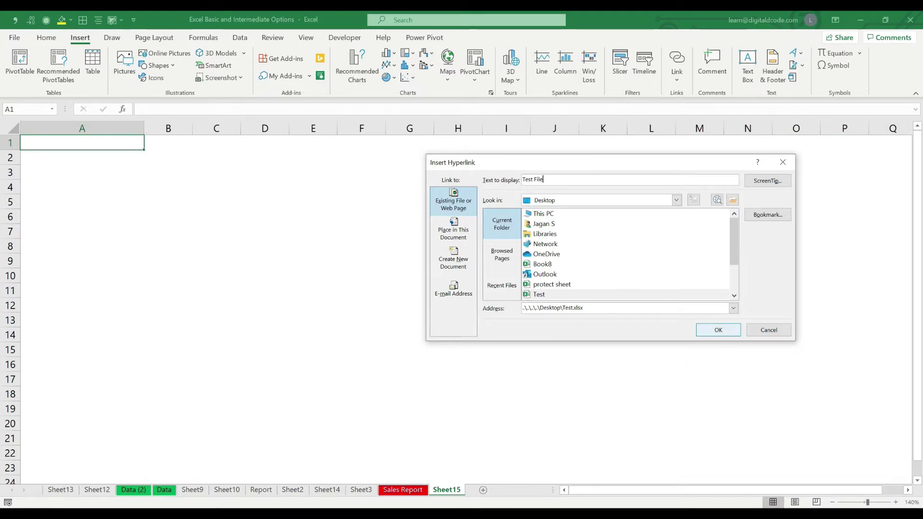
{"action": "key", "text": "Return"}
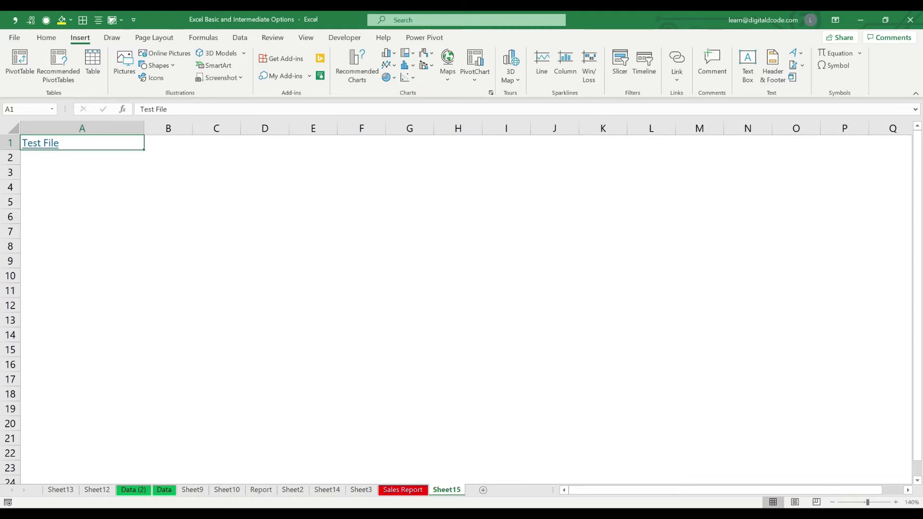
{"action": "left_click", "coordinate": [82, 187]}
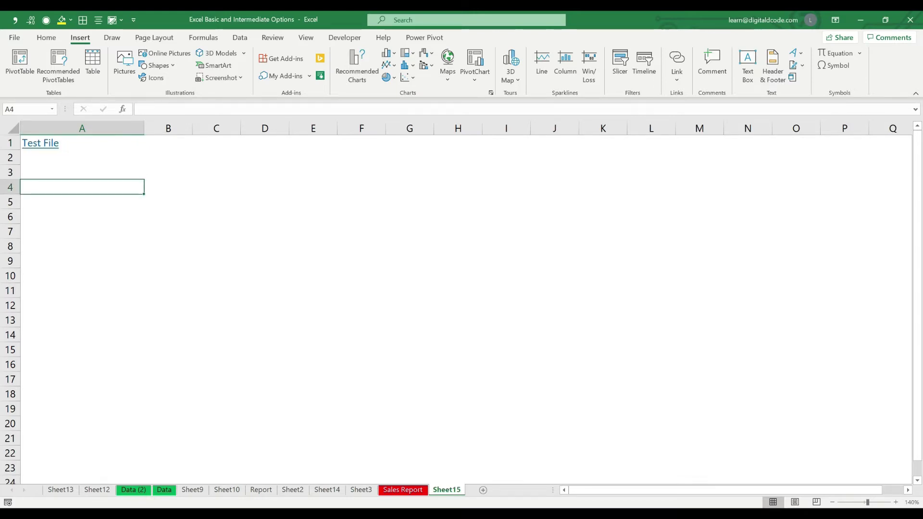
Follow the Test File link to open Test.xlsx, then return to the original workbook's cell A2
{"action": "left_click", "coordinate": [41, 143]}
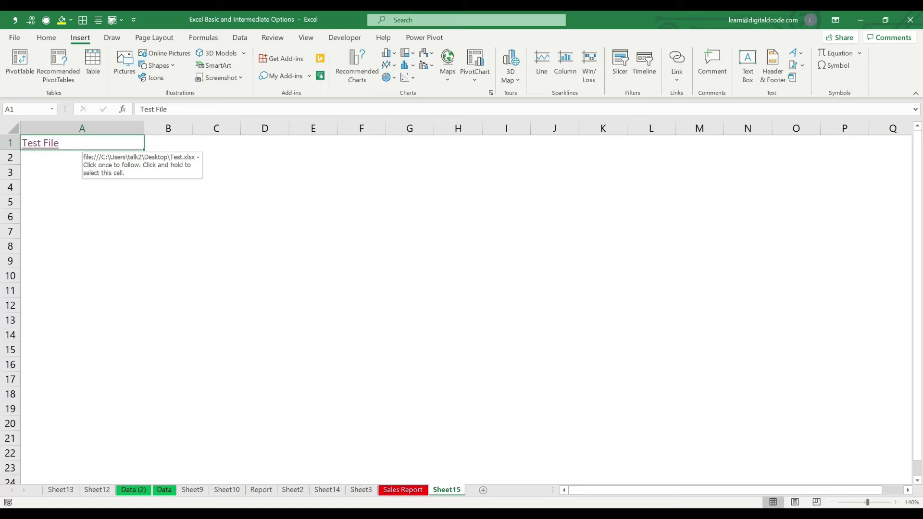
{"action": "left_click", "coordinate": [41, 143]}
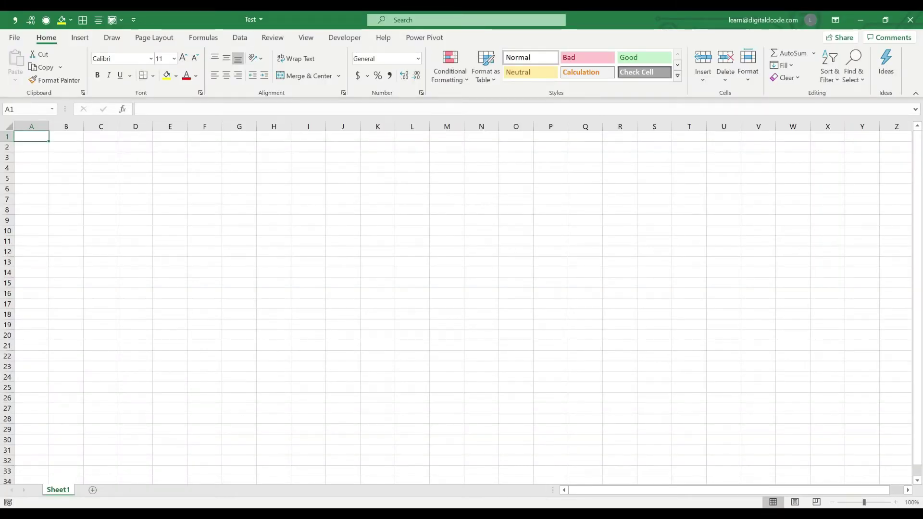
{"action": "key", "text": "alt+Tab"}
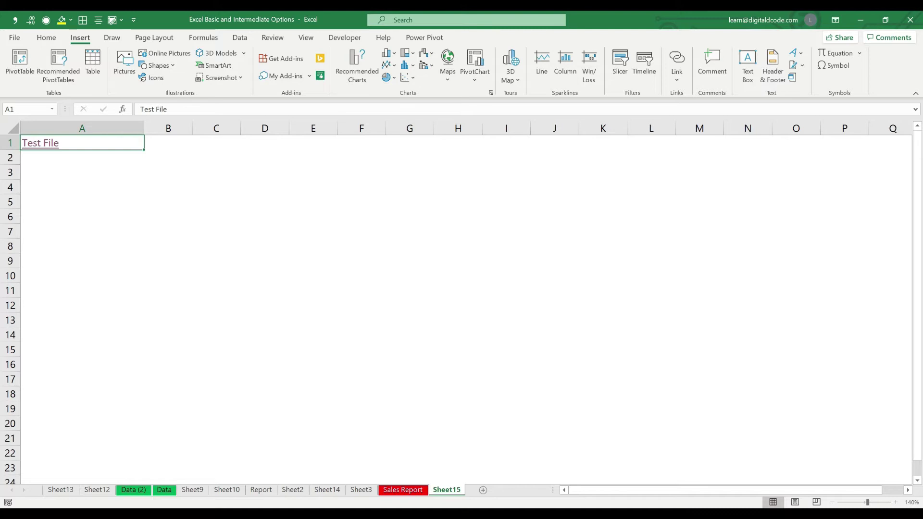
{"action": "left_click", "coordinate": [82, 158]}
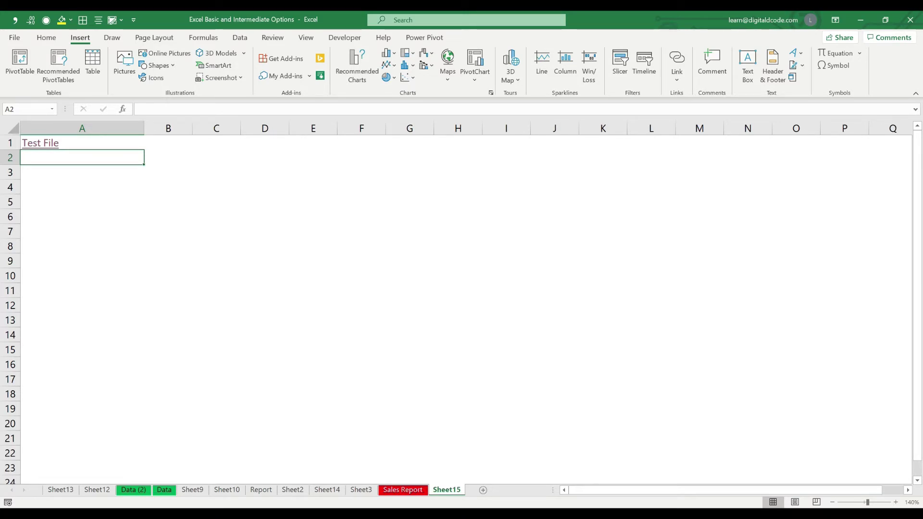
Link A2 to the Sales Report sheet's cell A1, with 'Sales Report' as display text
{"action": "key", "text": "ctrl+k"}
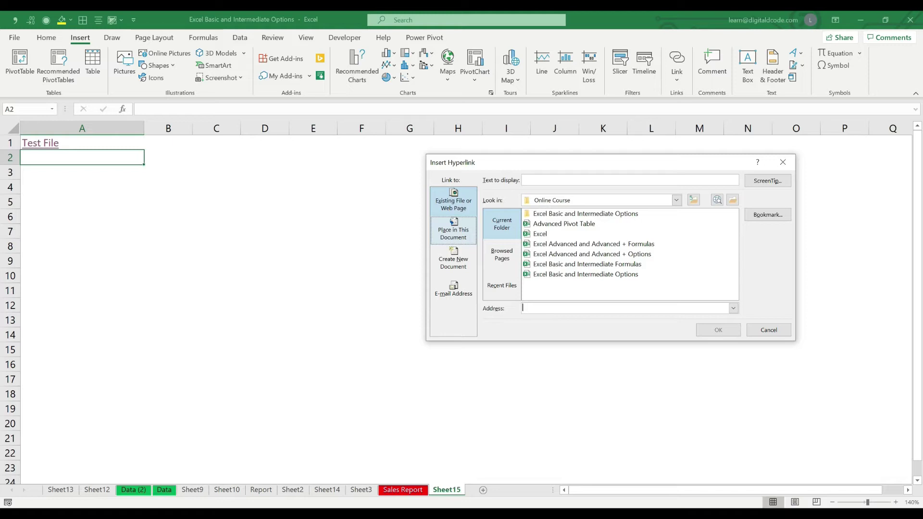
{"action": "left_click", "coordinate": [454, 230]}
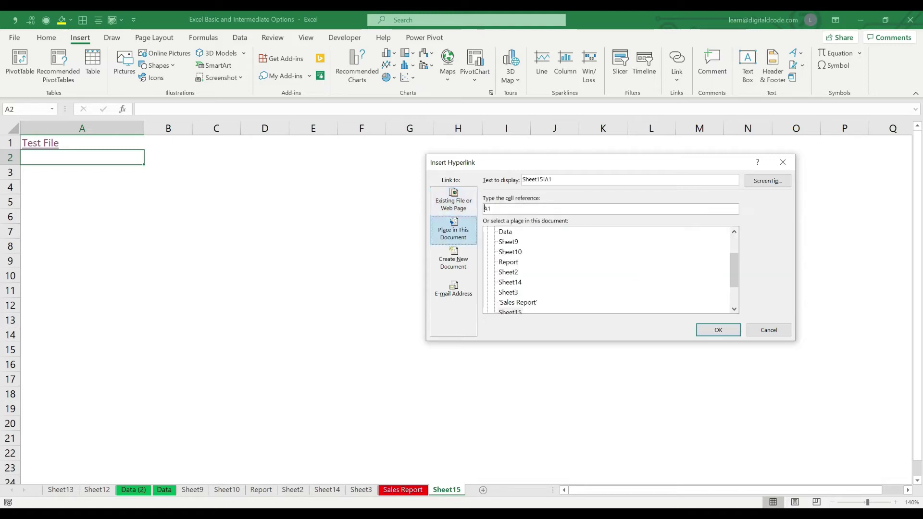
{"action": "left_click", "coordinate": [454, 202]}
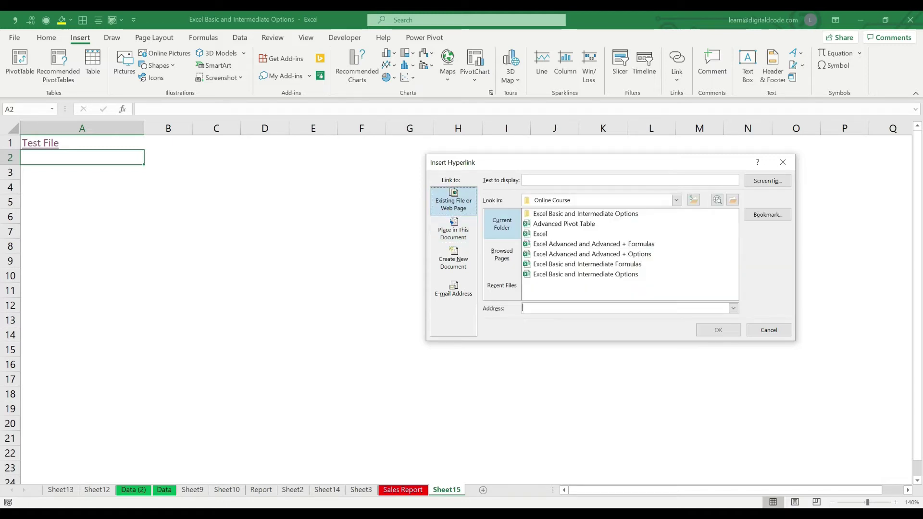
{"action": "left_click", "coordinate": [454, 230]}
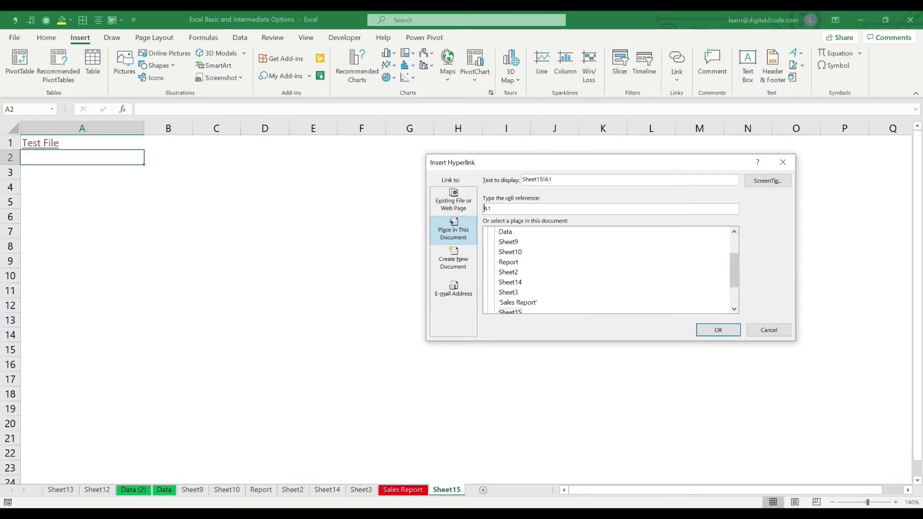
{"action": "left_click_drag", "start_coordinate": [734, 270], "coordinate": [734, 288]}
{"action": "left_click", "coordinate": [518, 262]}
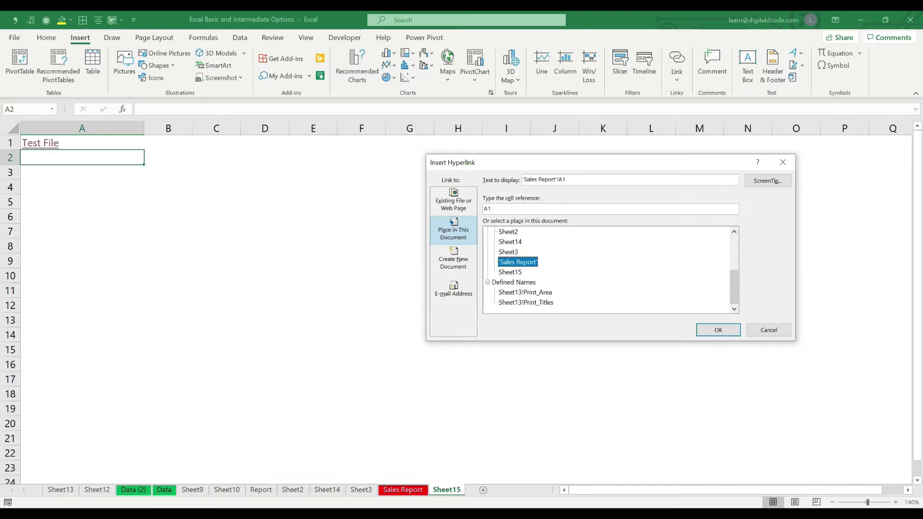
{"action": "left_click", "coordinate": [567, 180]}
{"action": "key", "text": "BackSpace"}
{"action": "key", "text": "BackSpace"}
{"action": "key", "text": "BackSpace"}
{"action": "key", "text": "Delete"}
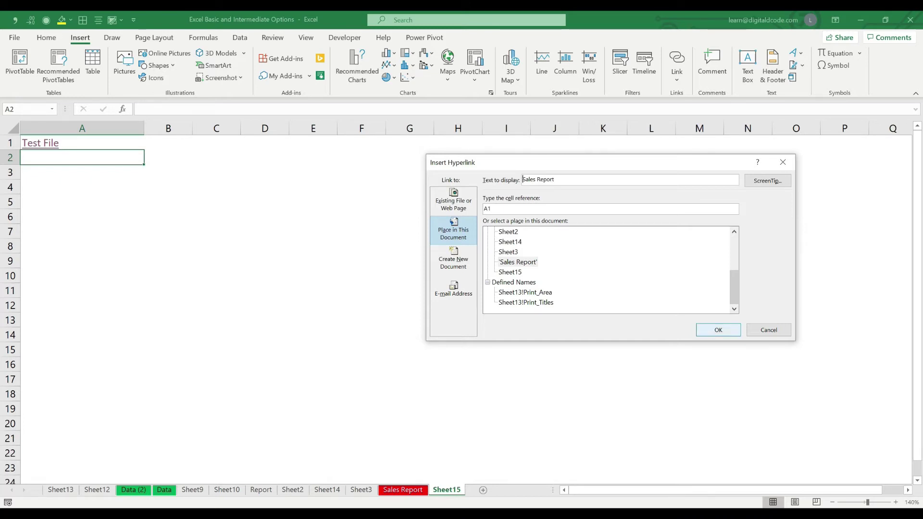
{"action": "key", "text": "Return"}
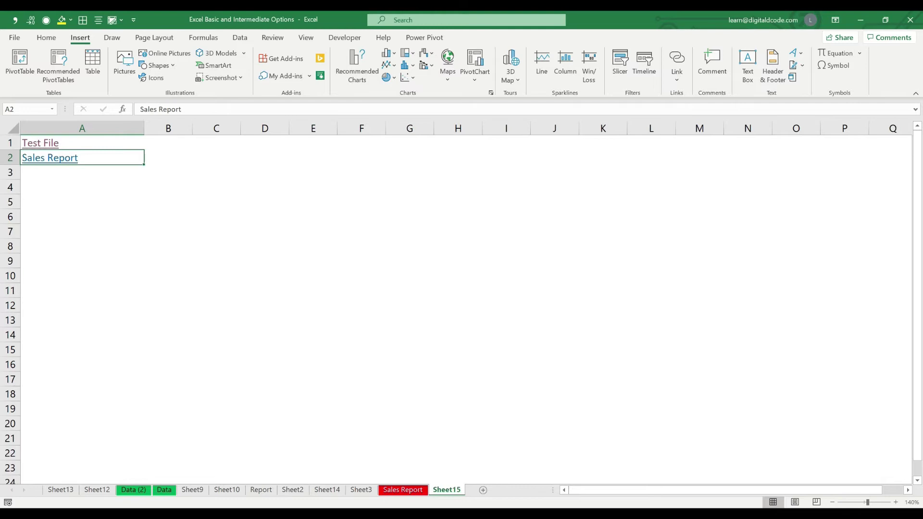
{"action": "left_click", "coordinate": [10, 231]}
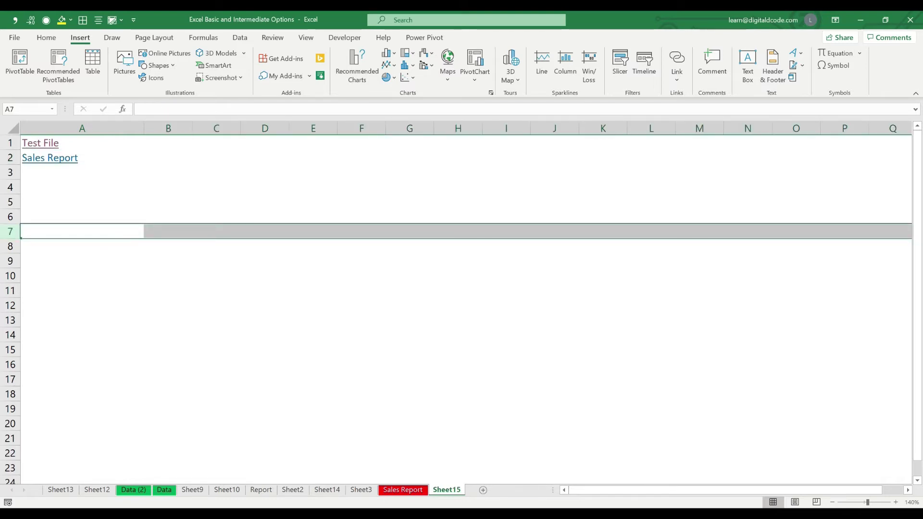
Follow the Sales Report link, then jump back to Sheet15!A2 with Go To and move to A3
{"action": "left_click", "coordinate": [50, 158]}
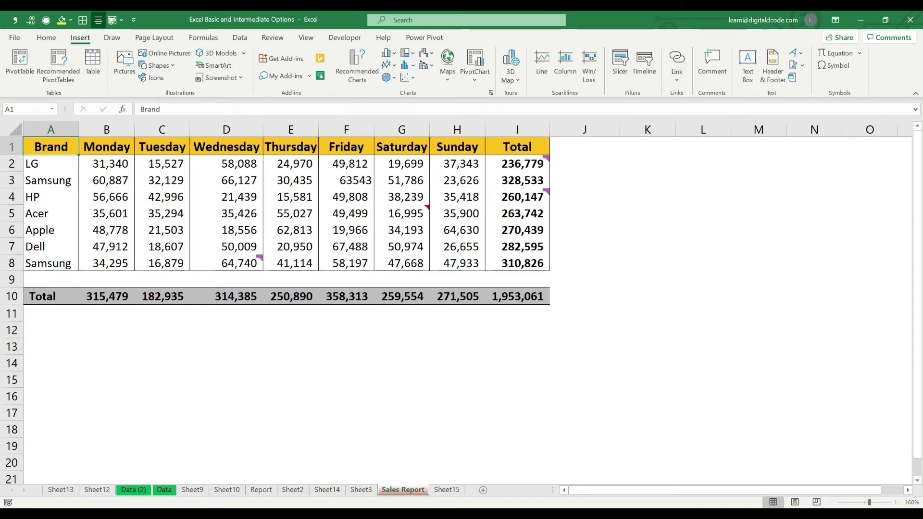
{"action": "key", "text": "ctrl+g"}
{"action": "key", "text": "Return"}
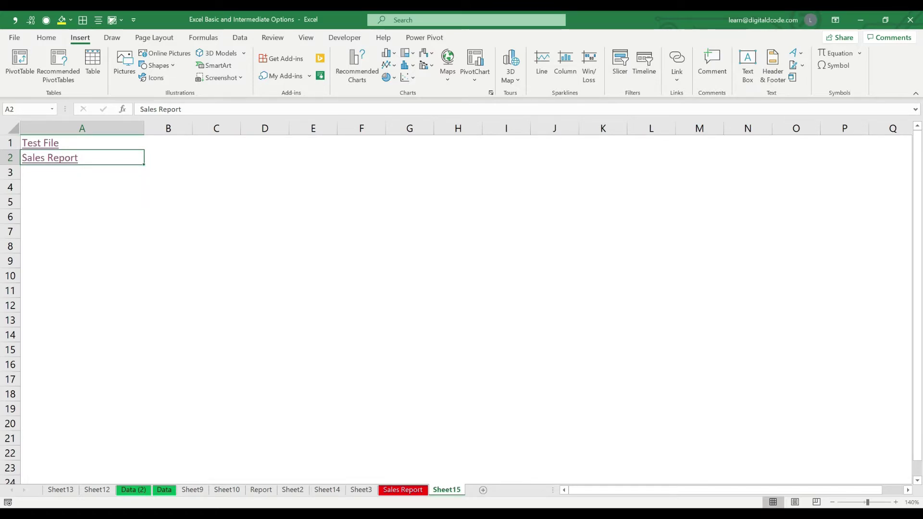
{"action": "key", "text": "Down"}
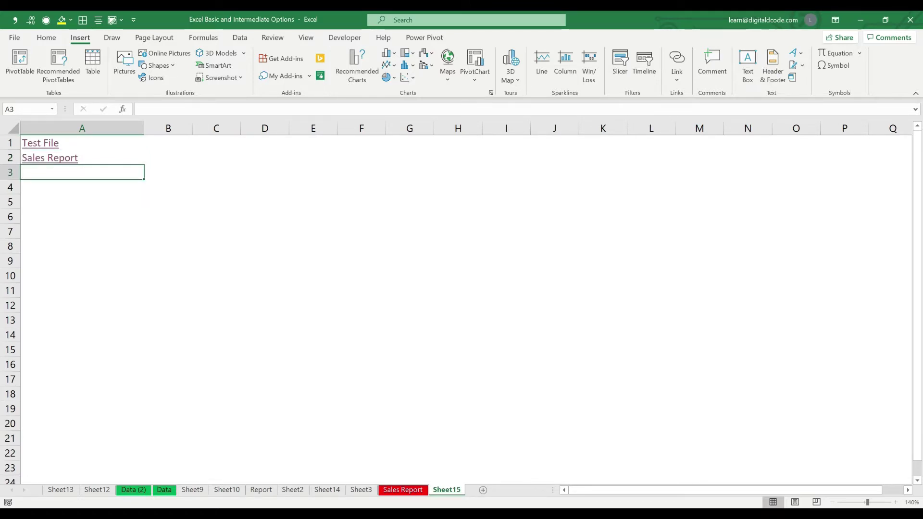
Link A3 to cell C10 of the Data sheet, with 'Data' as display text
{"action": "key", "text": "ctrl+k"}
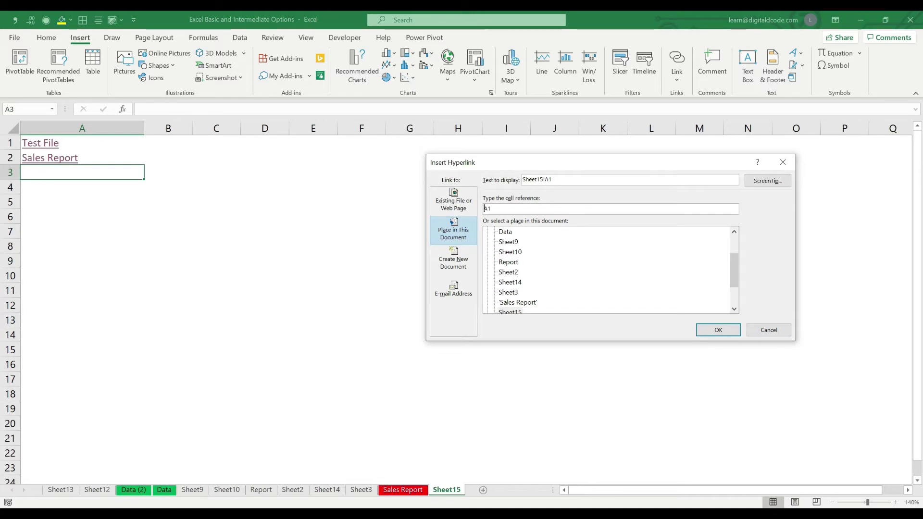
{"action": "left_click", "coordinate": [506, 232]}
{"action": "left_click", "coordinate": [543, 180]}
{"action": "key", "text": "BackSpace"}
{"action": "key", "text": "BackSpace"}
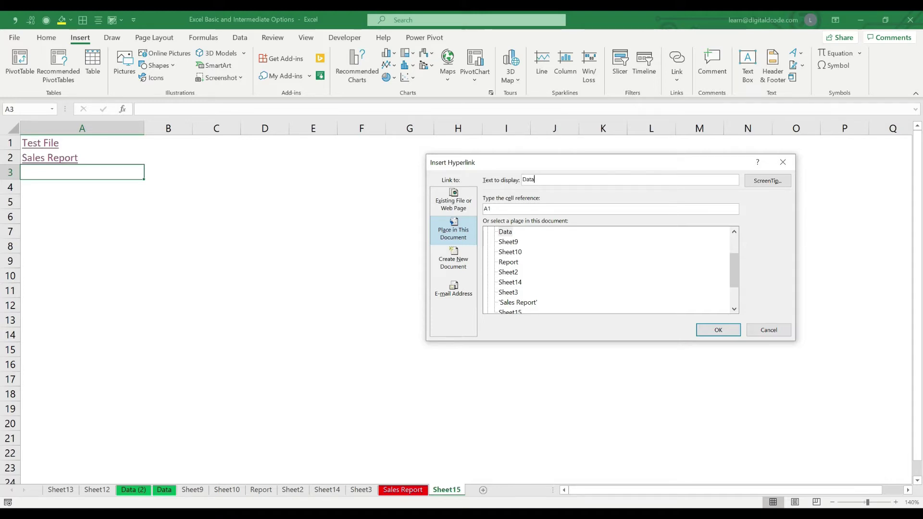
{"action": "key", "text": "Tab"}
{"action": "type", "text": "C10"}
{"action": "key", "text": "ctrl+a"}
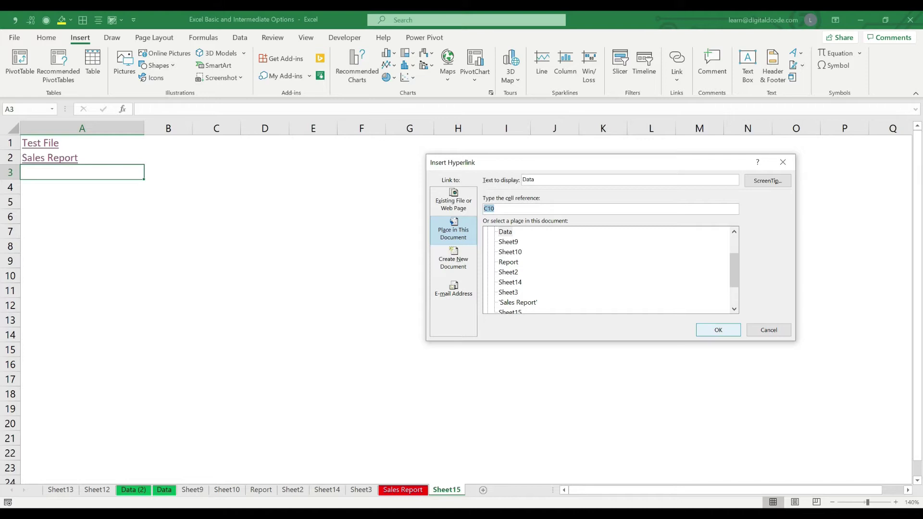
{"action": "left_click", "coordinate": [718, 330]}
{"action": "left_click", "coordinate": [168, 245]}
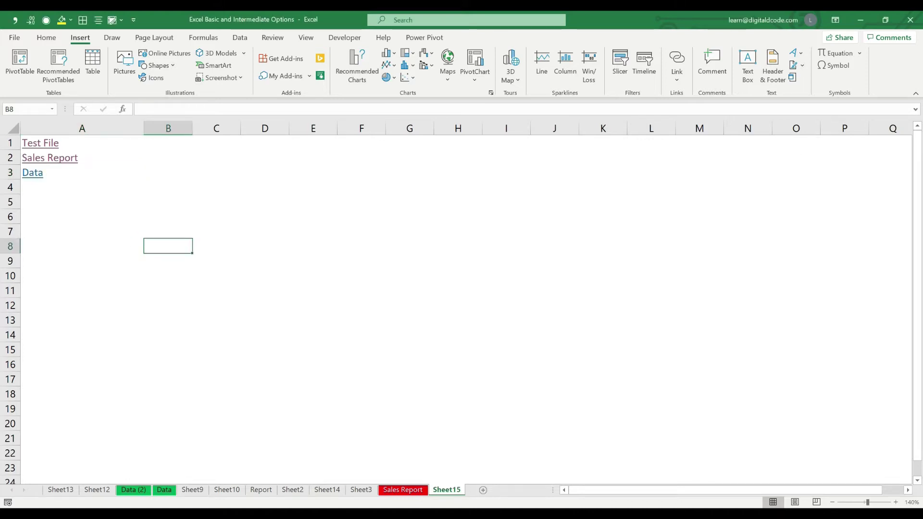
Follow the Data link to Data!C10, then return to Sheet15 and start a hyperlink in A4
{"action": "left_click", "coordinate": [33, 172]}
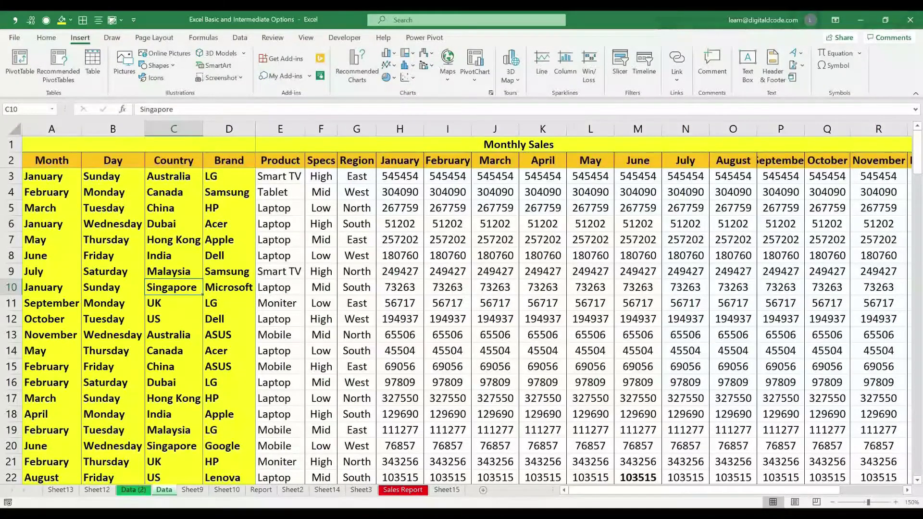
{"action": "left_click", "coordinate": [446, 490]}
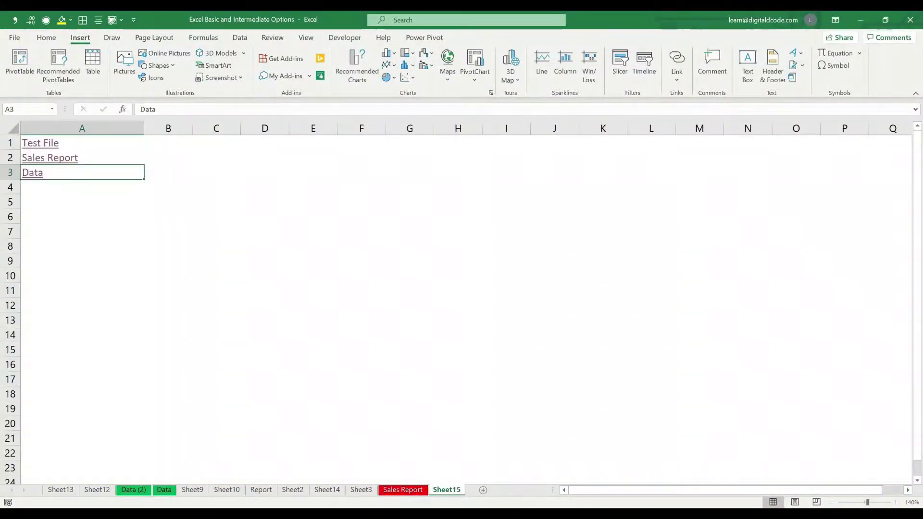
{"action": "left_click", "coordinate": [82, 187]}
{"action": "key", "text": "ctrl+k"}
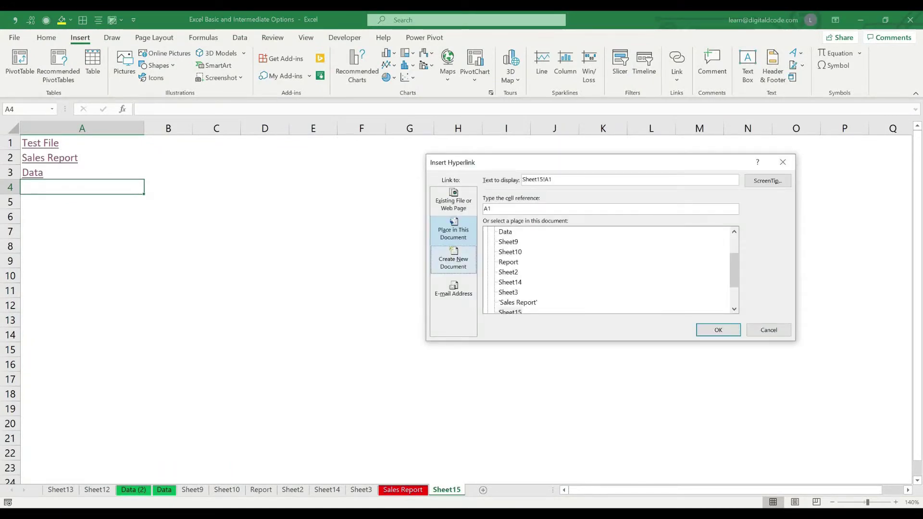
Make the A4 link create a new 'Excel File' document on the Desktop, displayed as 'Excel File'
{"action": "left_click", "coordinate": [454, 259]}
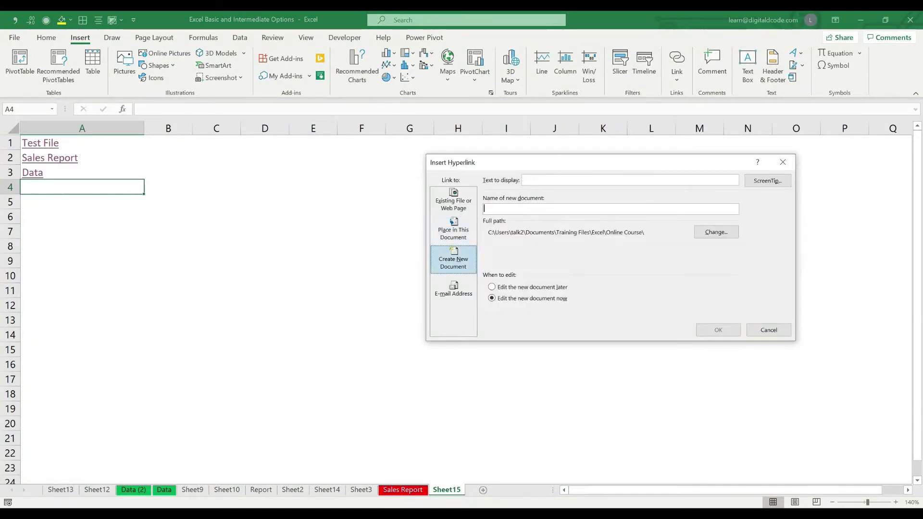
{"action": "left_click", "coordinate": [529, 209]}
{"action": "type", "text": "Excel File"}
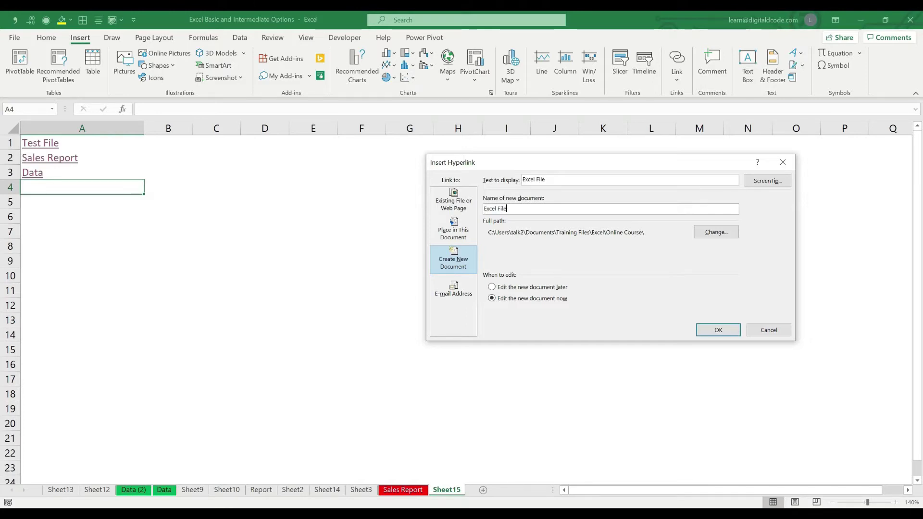
{"action": "left_click", "coordinate": [716, 232]}
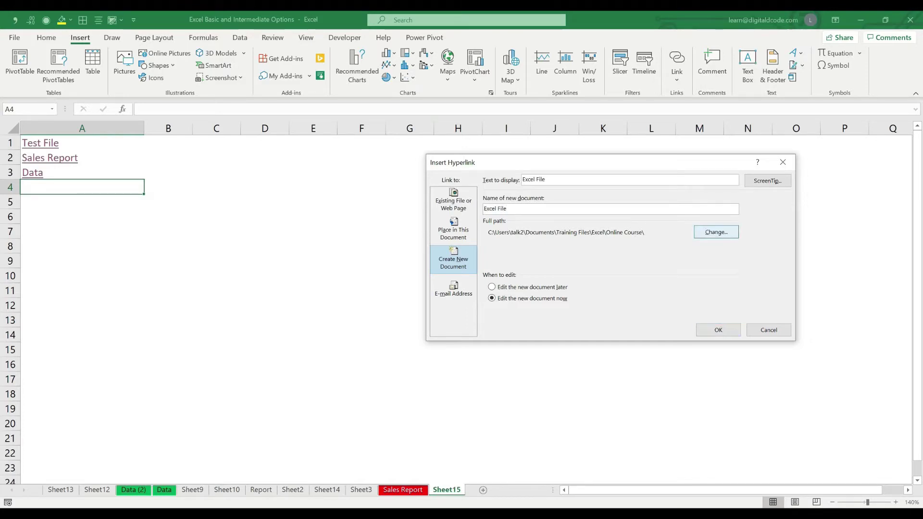
{"action": "left_click_drag", "start_coordinate": [510, 287], "coordinate": [510, 242]}
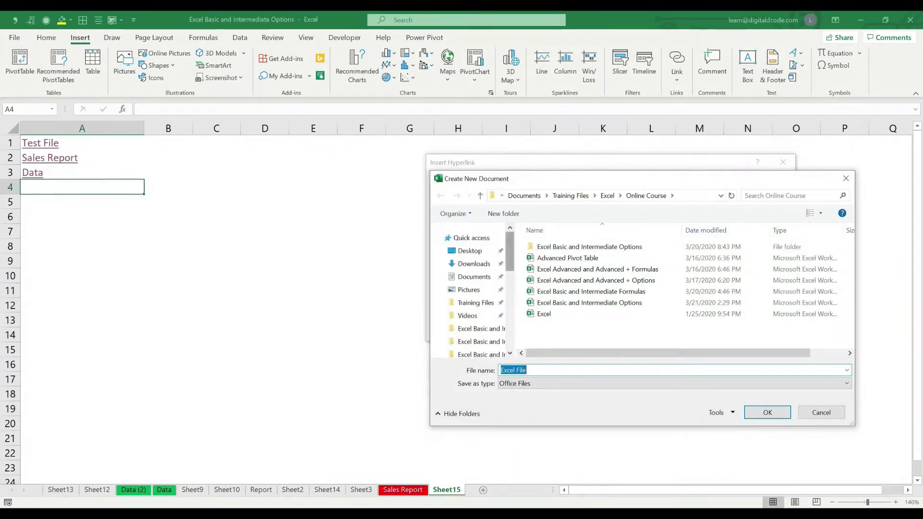
{"action": "left_click", "coordinate": [470, 251]}
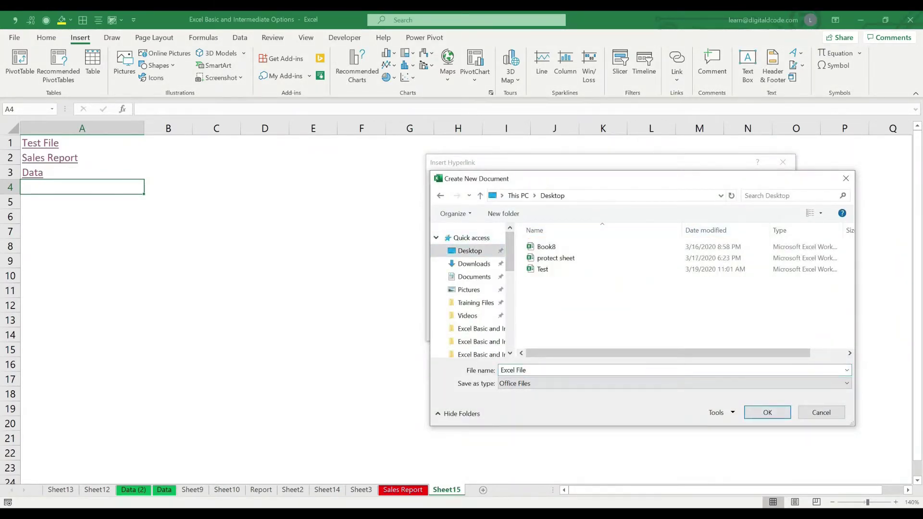
{"action": "left_click", "coordinate": [768, 412]}
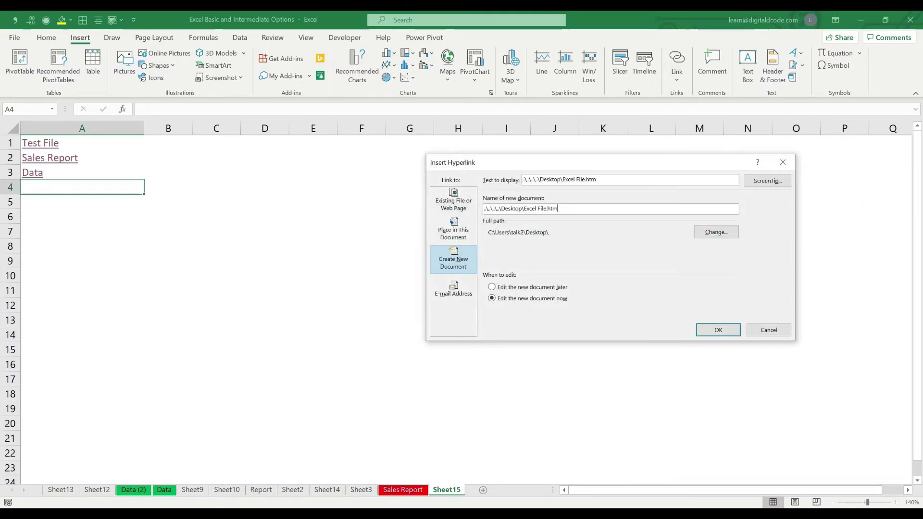
{"action": "triple_click", "coordinate": [560, 179]}
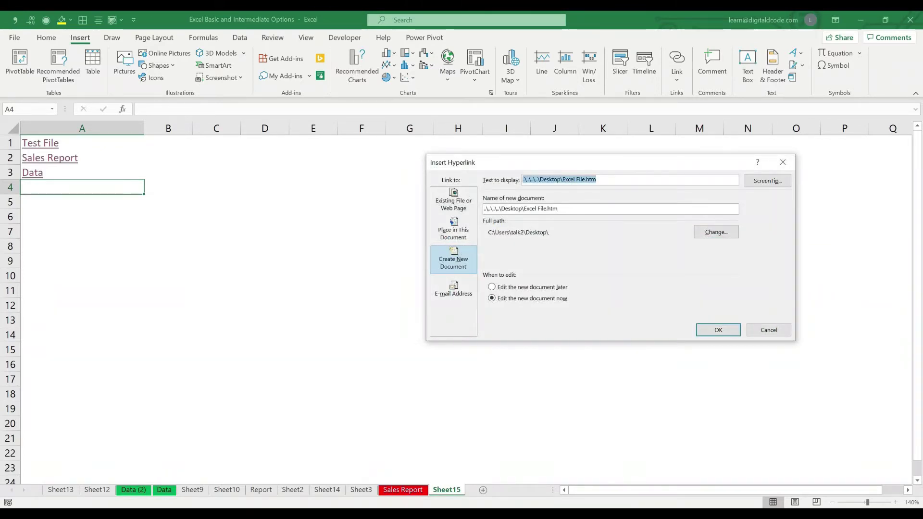
{"action": "type", "text": "Excel "}
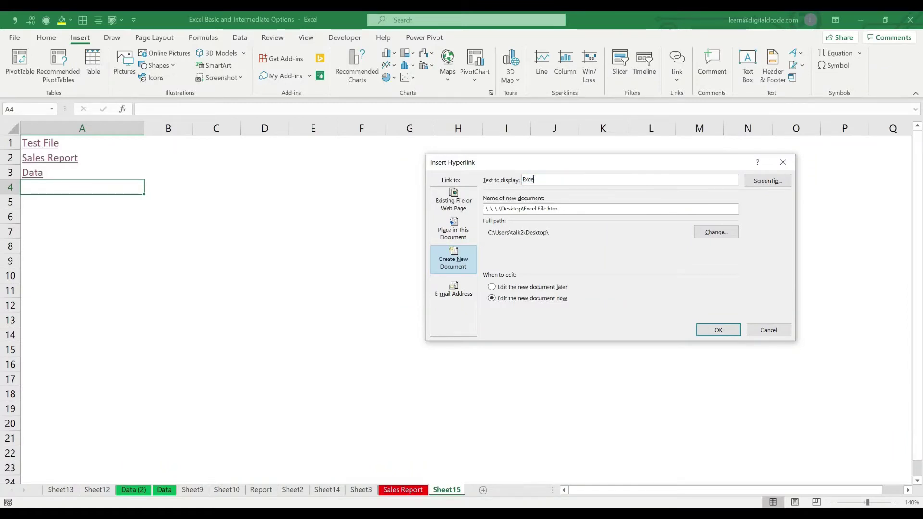
{"action": "type", "text": "File"}
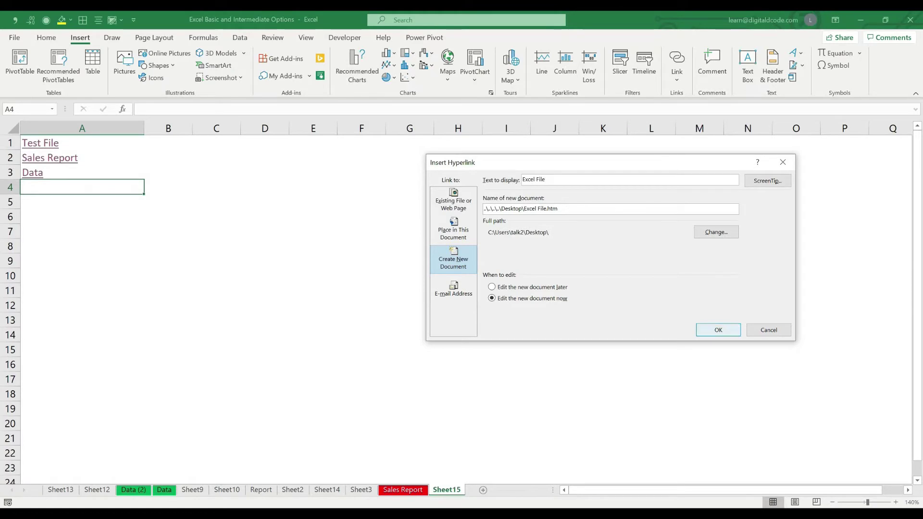
{"action": "key", "text": "Return"}
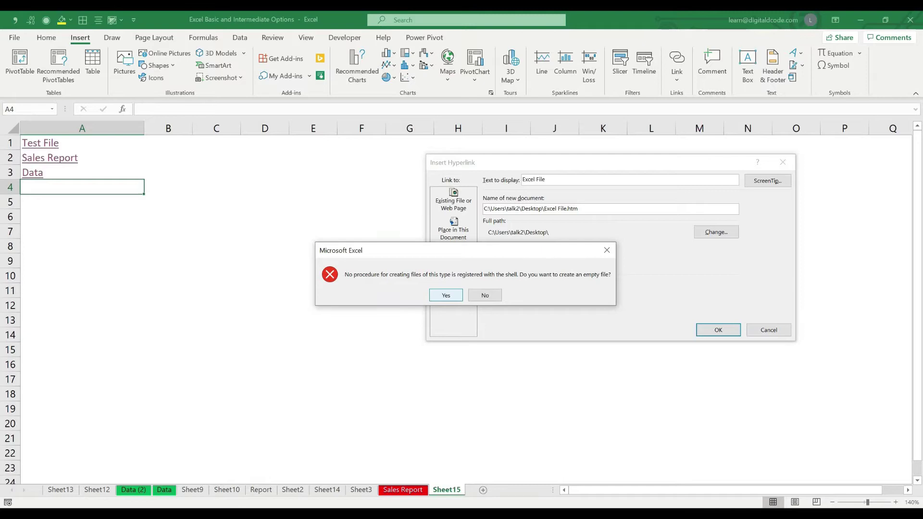
Accept creating the empty Excel File document, dismiss the choose-an-app prompt, and test the link
{"action": "left_click_drag", "start_coordinate": [487, 257], "coordinate": [680, 389]}
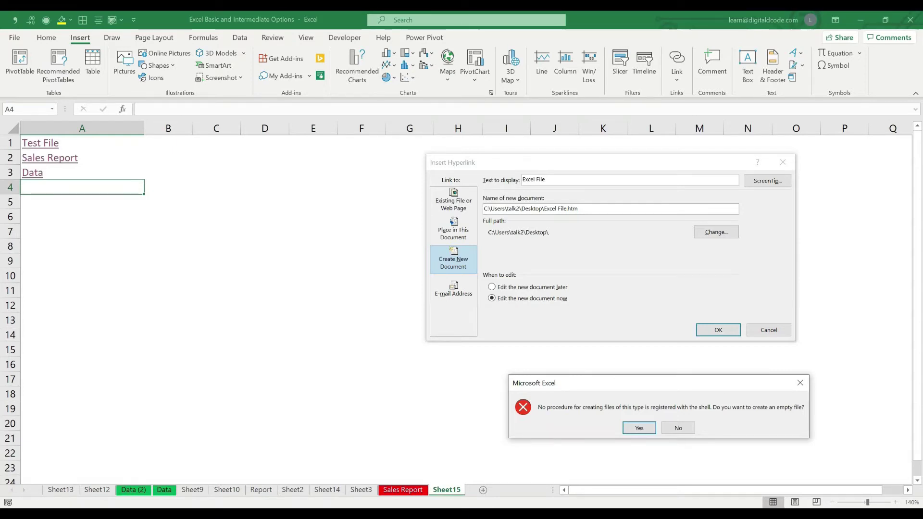
{"action": "key", "text": "Return"}
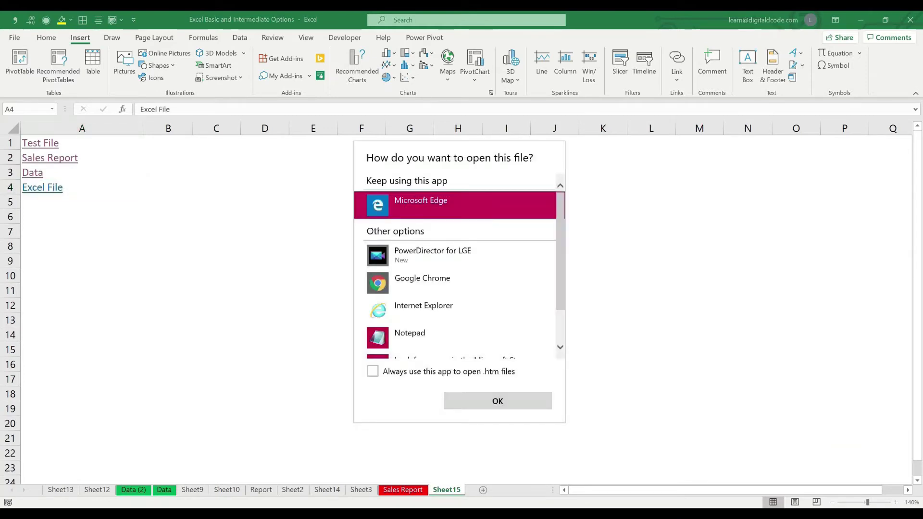
{"action": "key", "text": "Escape"}
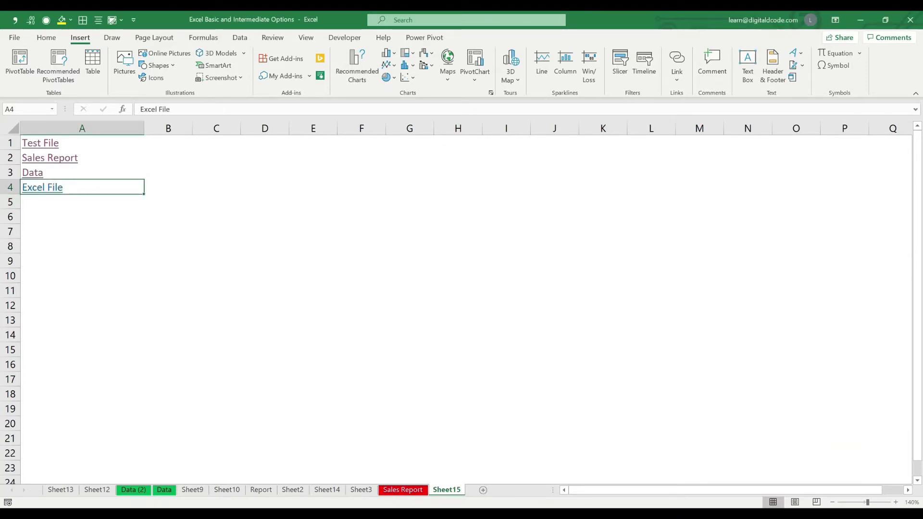
{"action": "left_click", "coordinate": [42, 187]}
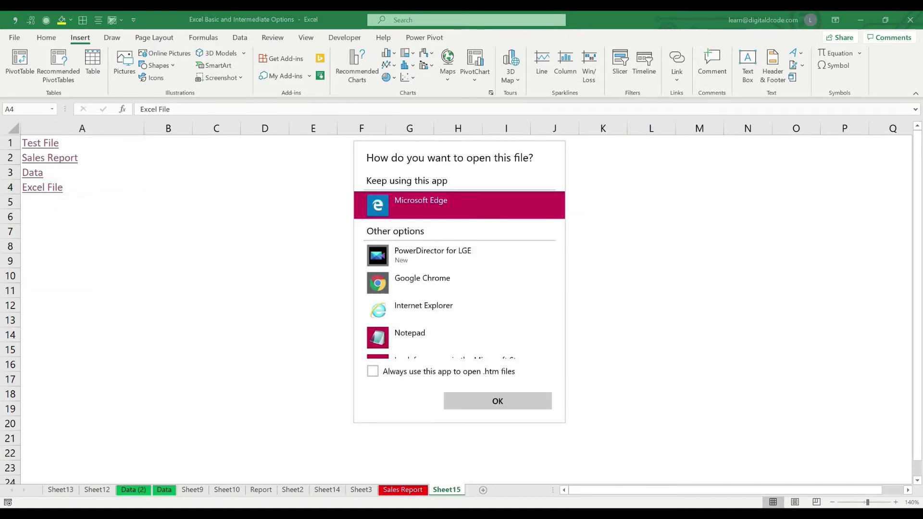
{"action": "scroll", "coordinate": [456, 282], "scroll_direction": "down", "scroll_amount": 2}
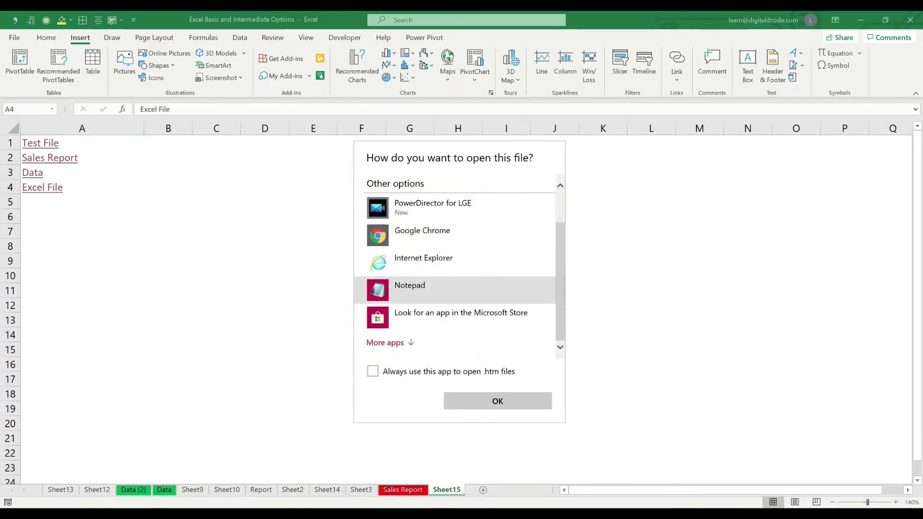
{"action": "scroll", "coordinate": [457, 282], "scroll_direction": "up", "scroll_amount": 2}
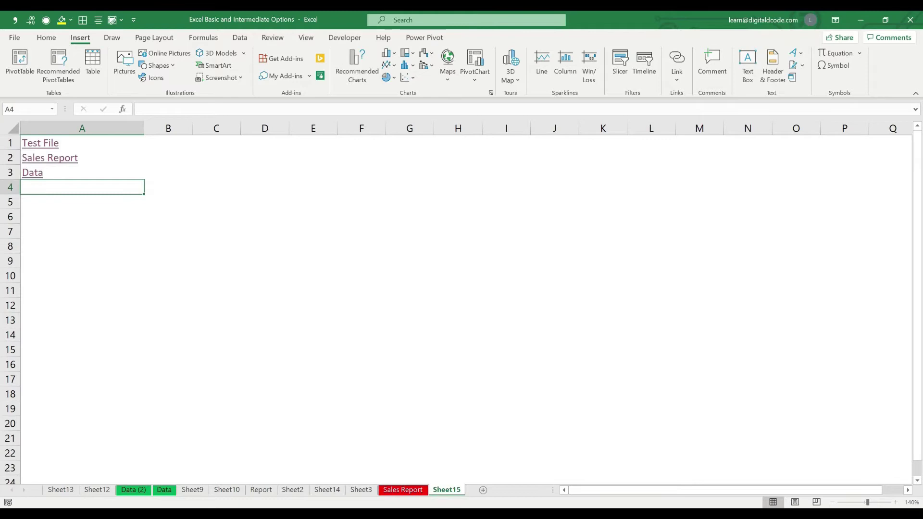
Name the new document 'Excel Report.xlsx' and set the A4 link's display text to 'Excel Report'
{"action": "key", "text": "ctrl+k"}
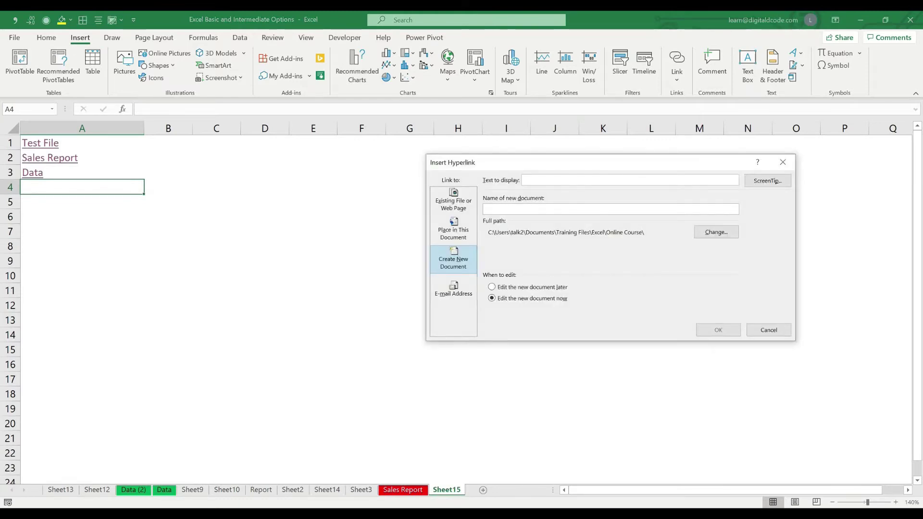
{"action": "type", "text": "Excel"}
{"action": "key", "text": "Tab"}
{"action": "type", "text": "Excel"}
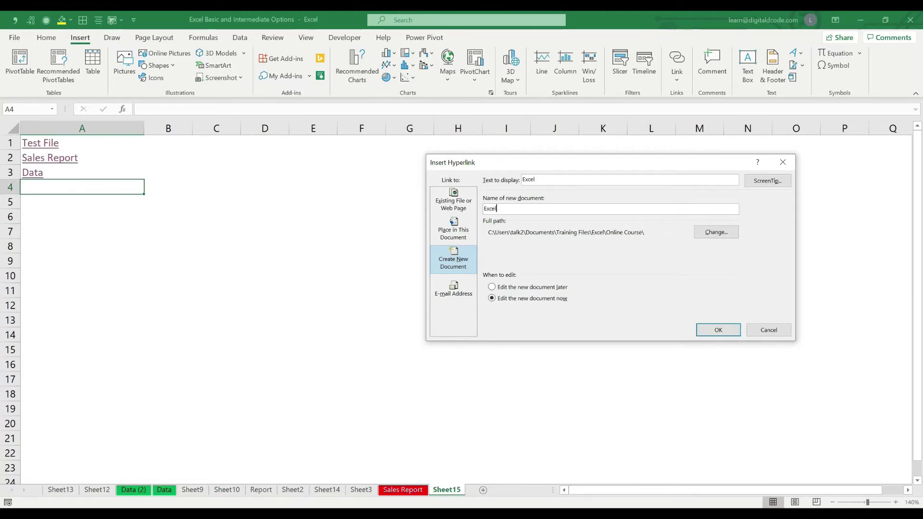
{"action": "type", "text": " File"}
{"action": "key", "text": "BackSpace"}
{"action": "key", "text": "BackSpace"}
{"action": "key", "text": "BackSpace"}
{"action": "type", "text": "Report"}
{"action": "left_click", "coordinate": [536, 180]}
{"action": "type", "text": "Repor"}
{"action": "type", "text": ".xlsx"}
Save the new Excel Report document to the Desktop and confirm the A4 link
{"action": "left_click", "coordinate": [716, 232]}
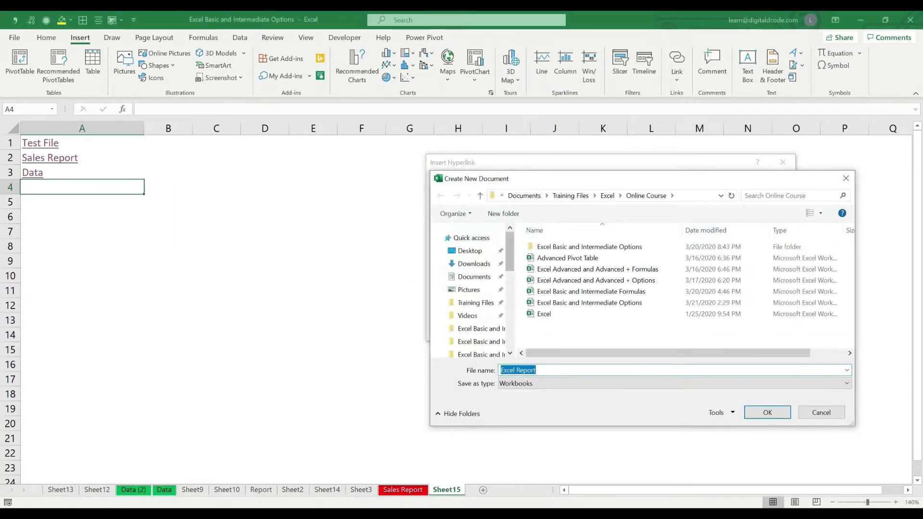
{"action": "left_click", "coordinate": [469, 251]}
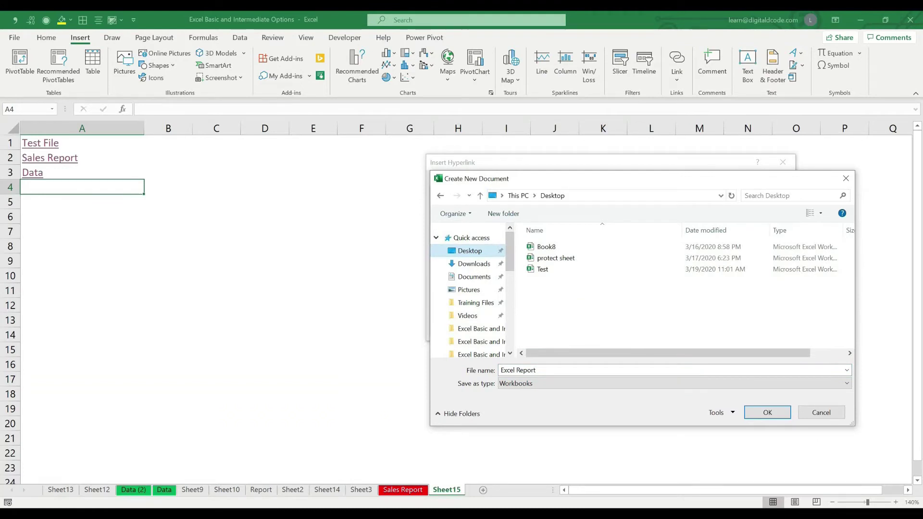
{"action": "key", "text": "Return"}
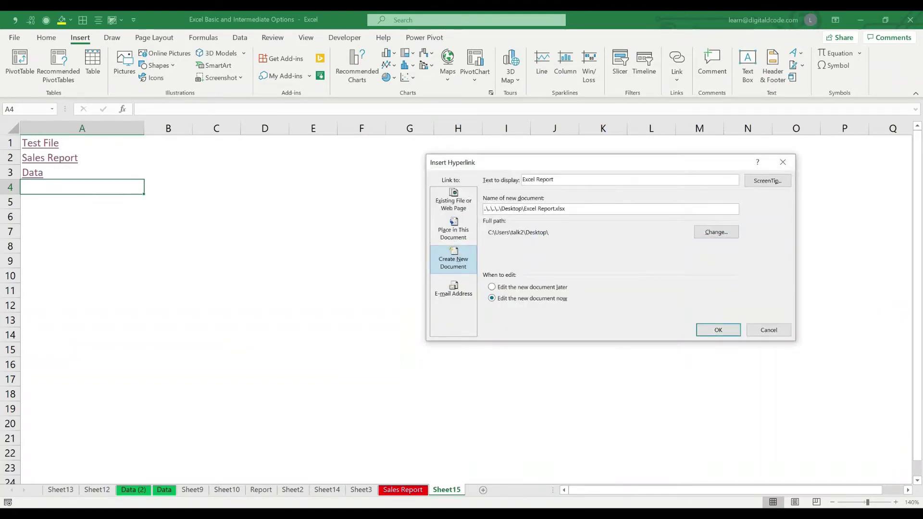
{"action": "left_click", "coordinate": [719, 331]}
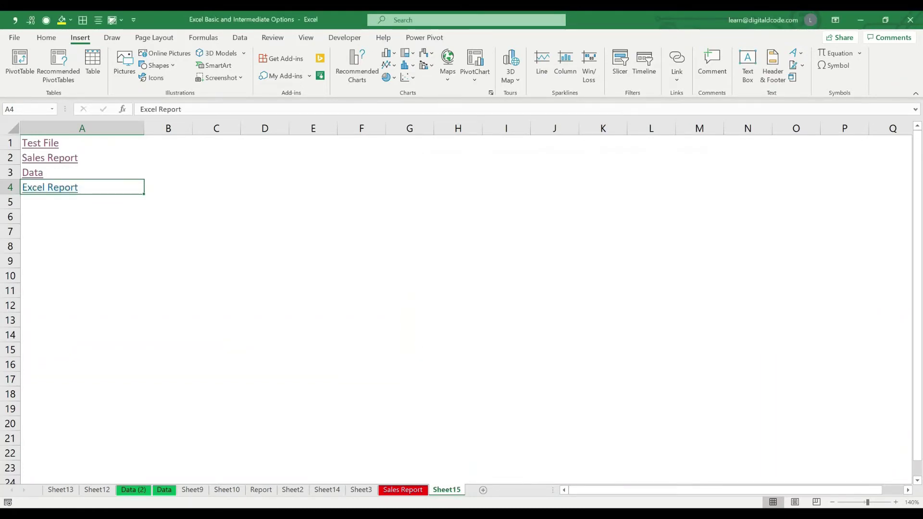
Open the new Excel Report workbook through its link and from the Desktop, then return to the main workbook
{"action": "left_click", "coordinate": [169, 276]}
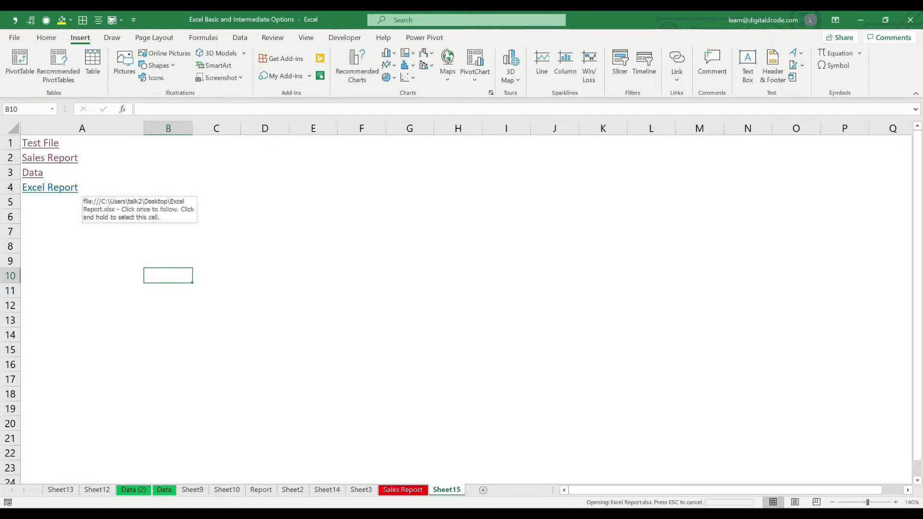
{"action": "left_click", "coordinate": [58, 188]}
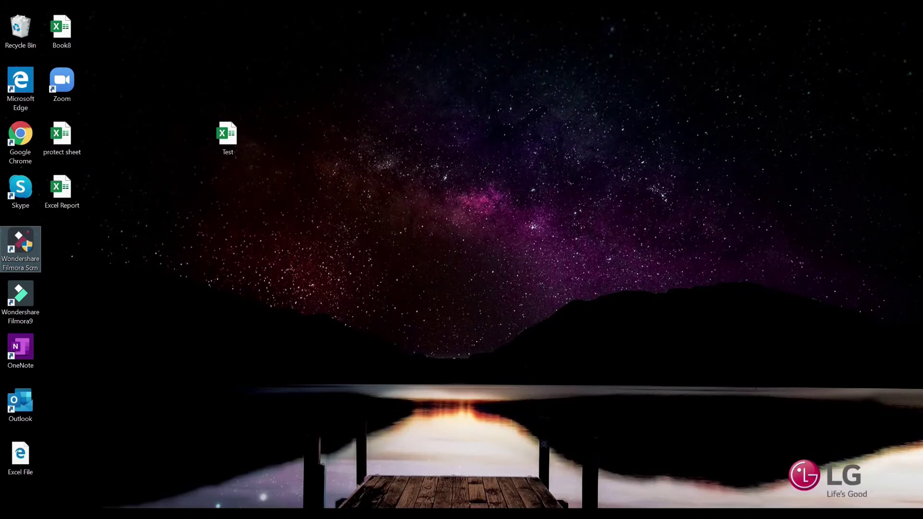
{"action": "double_click", "coordinate": [62, 192]}
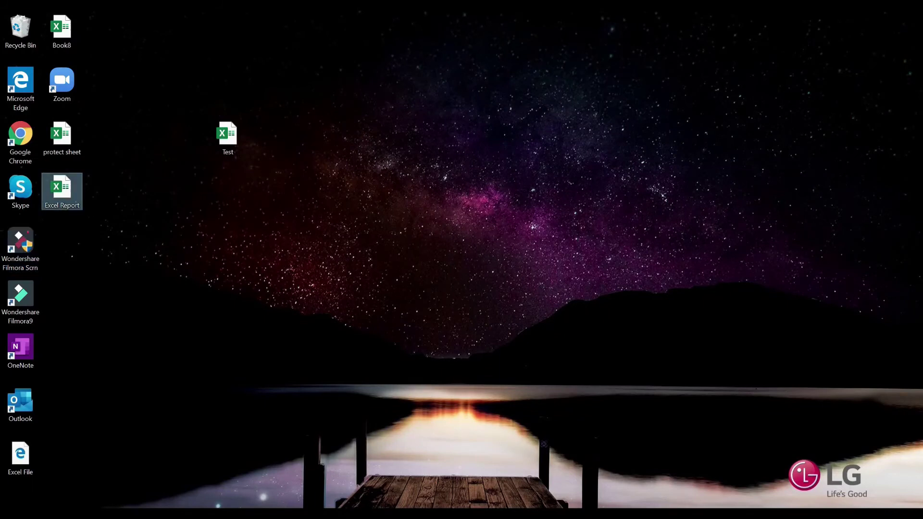
{"action": "key", "text": "alt+Tab"}
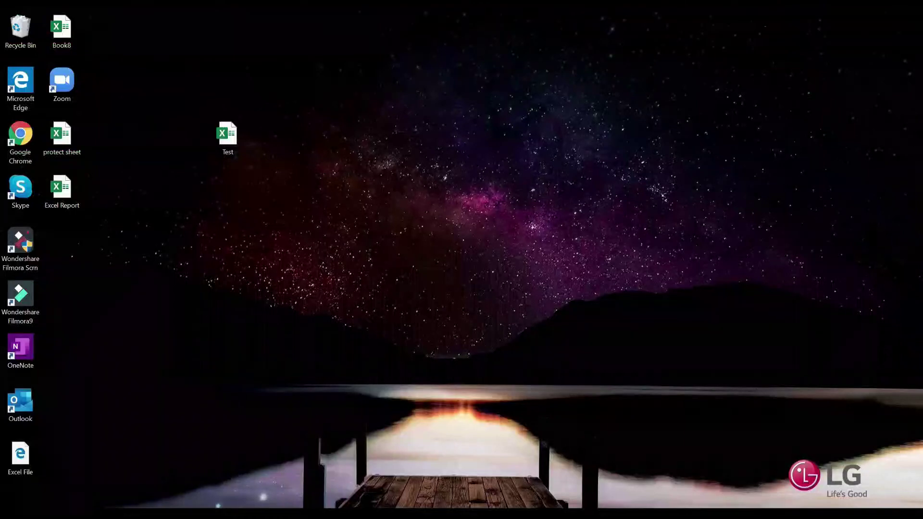
{"action": "key", "text": "alt+Tab"}
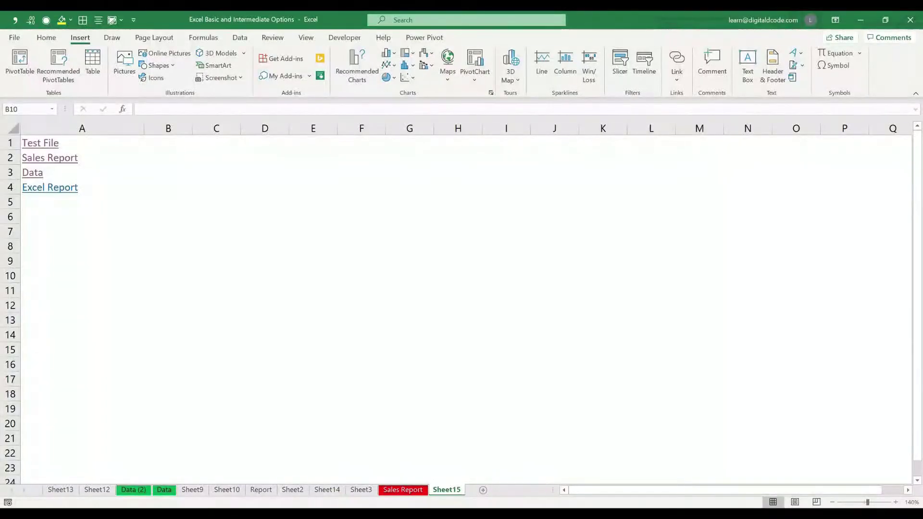
Start an e-mail hyperlink in A5 and enter the target e-mail address
{"action": "key", "text": "ctrl+k"}
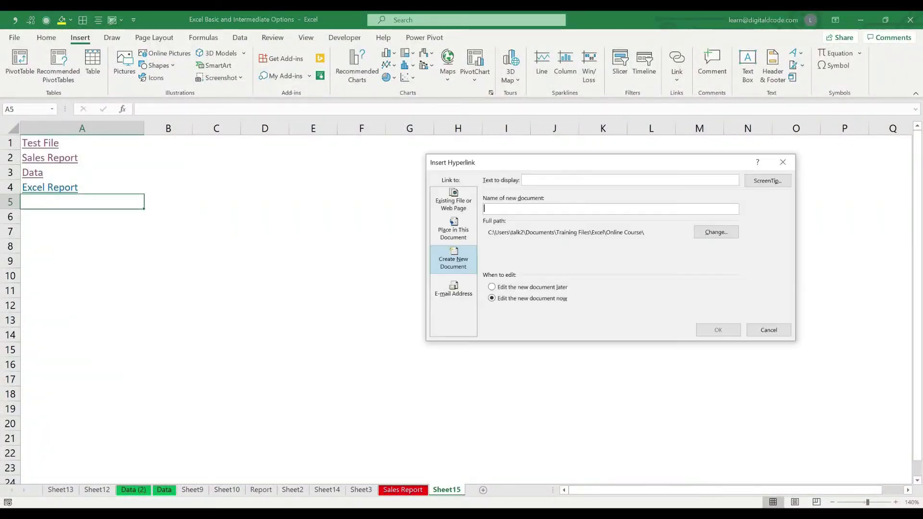
{"action": "key", "text": "alt+m"}
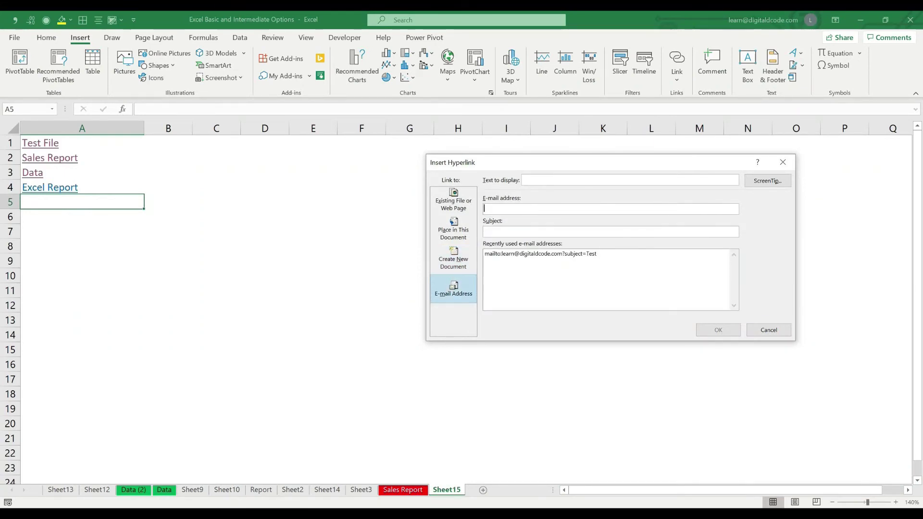
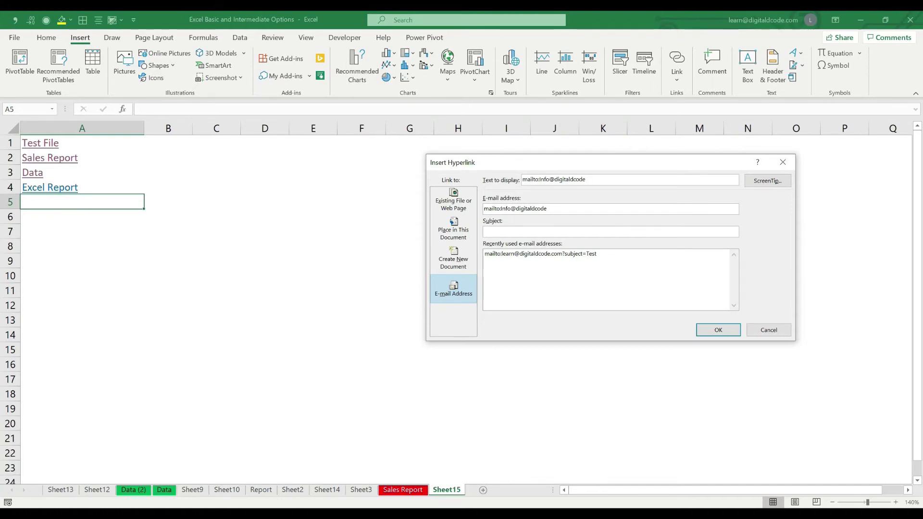
Set the link's display text to 'Digital Dcode' and subject to 'Excel Training', then confirm
{"action": "left_click_drag", "start_coordinate": [588, 180], "coordinate": [522, 180]}
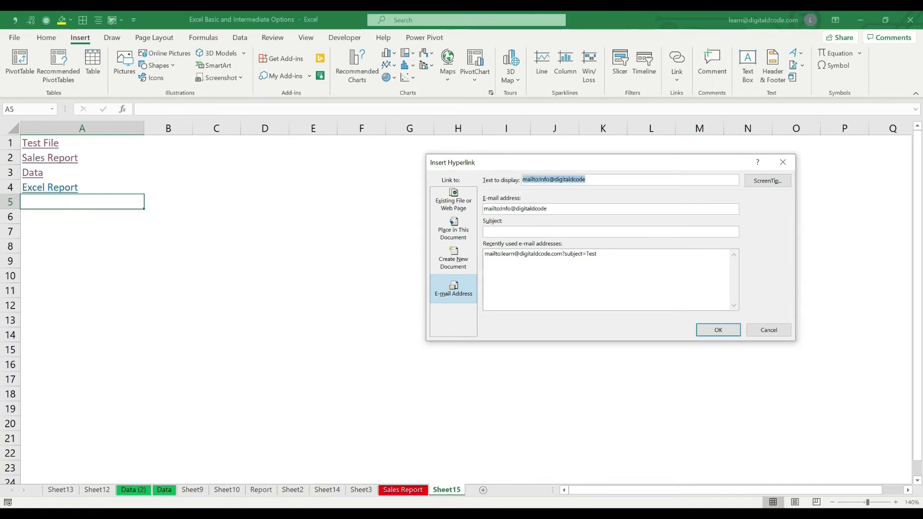
{"action": "type", "text": "Digital Dcode"}
{"action": "left_click", "coordinate": [487, 232]}
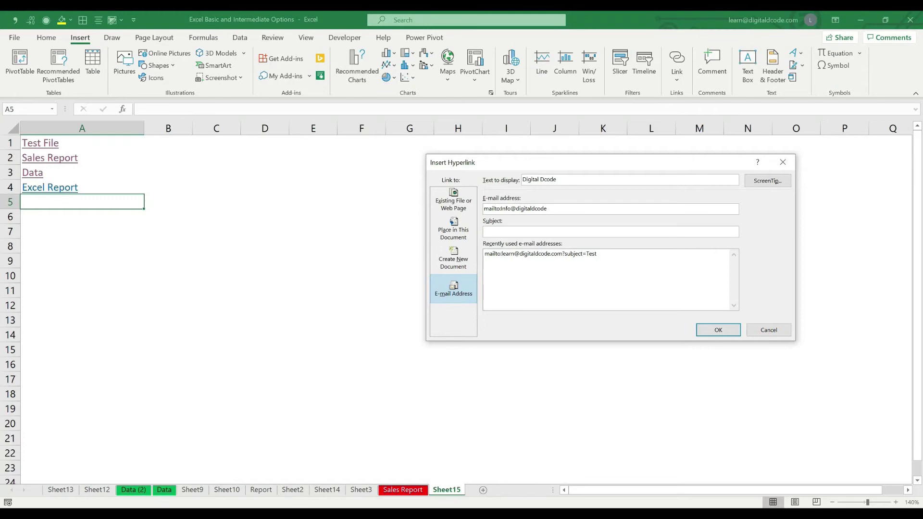
{"action": "type", "text": "Excel Training"}
{"action": "left_click", "coordinate": [718, 330]}
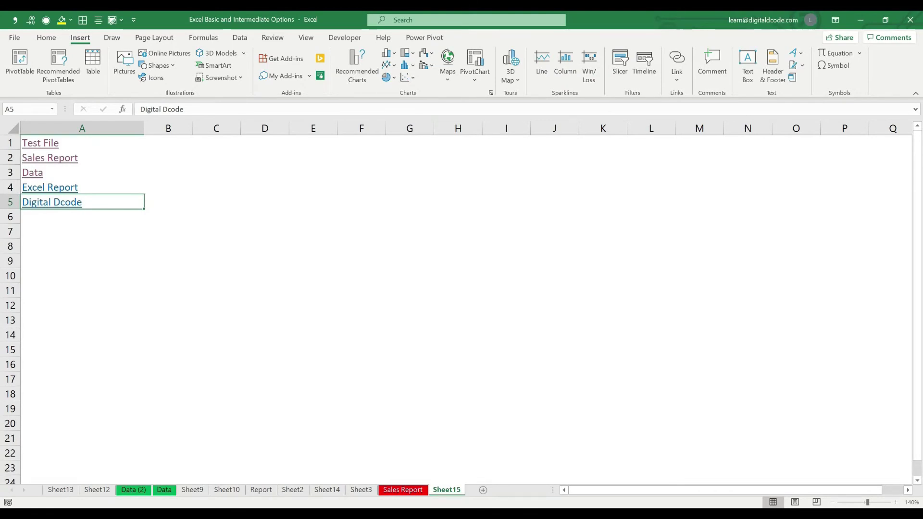
Dismiss the Windows Mail Outlook.com sign-in the link launched and reopen Insert Hyperlink in Excel
{"action": "left_click", "coordinate": [52, 202]}
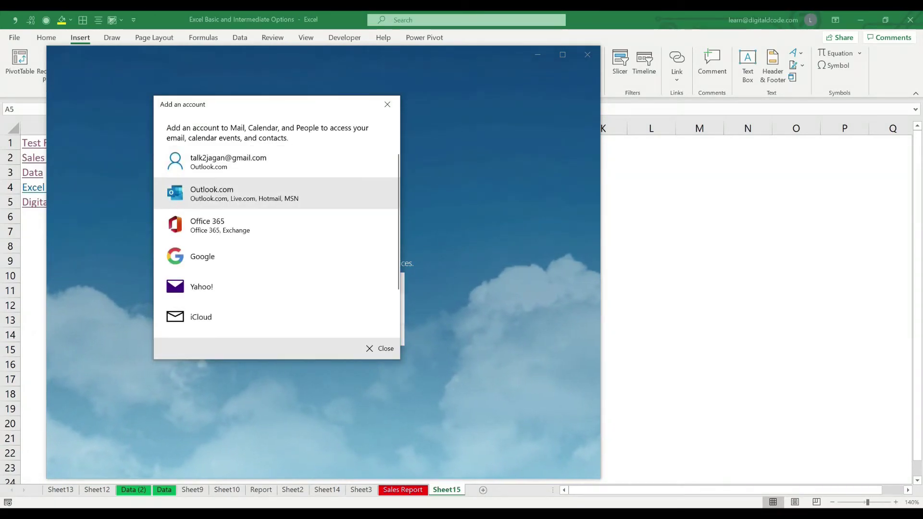
{"action": "left_click", "coordinate": [271, 195]}
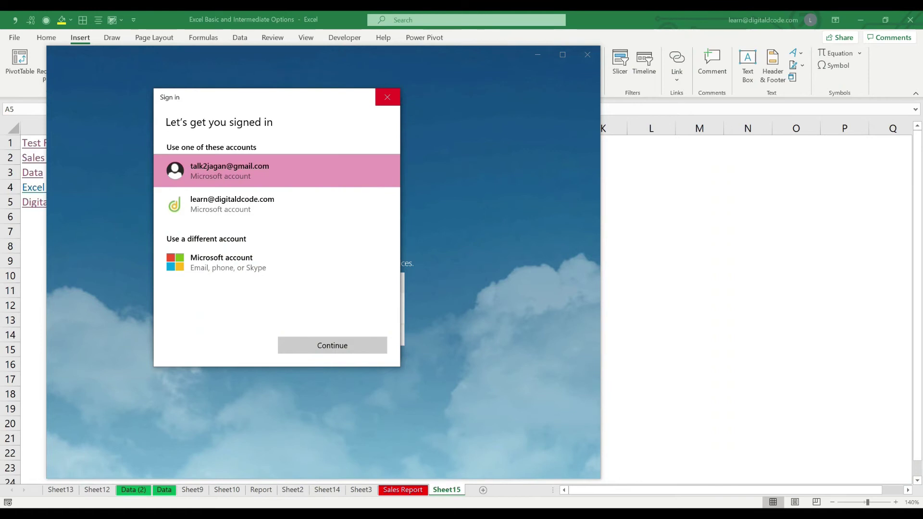
{"action": "left_click", "coordinate": [387, 98]}
{"action": "key", "text": "ctrl+k"}
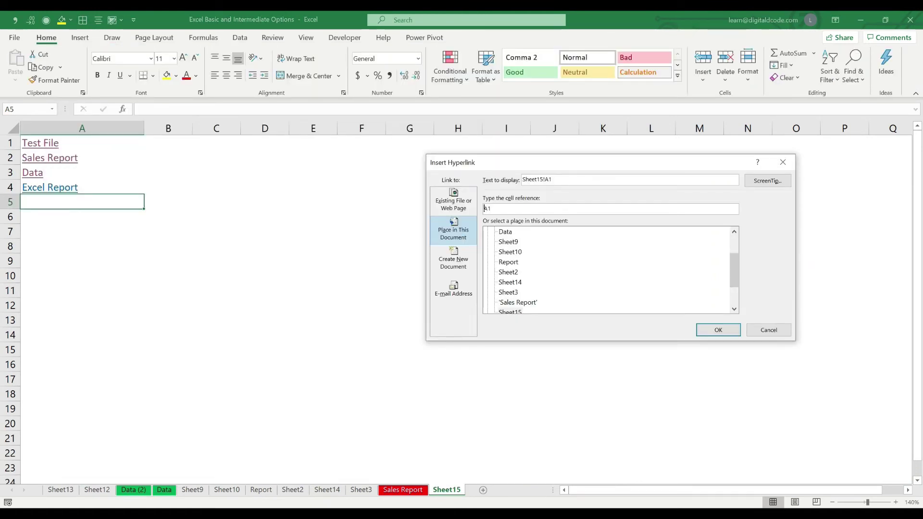
Cancel the Insert Hyperlink dialog without adding a link and select cell E2
{"action": "left_click", "coordinate": [454, 289]}
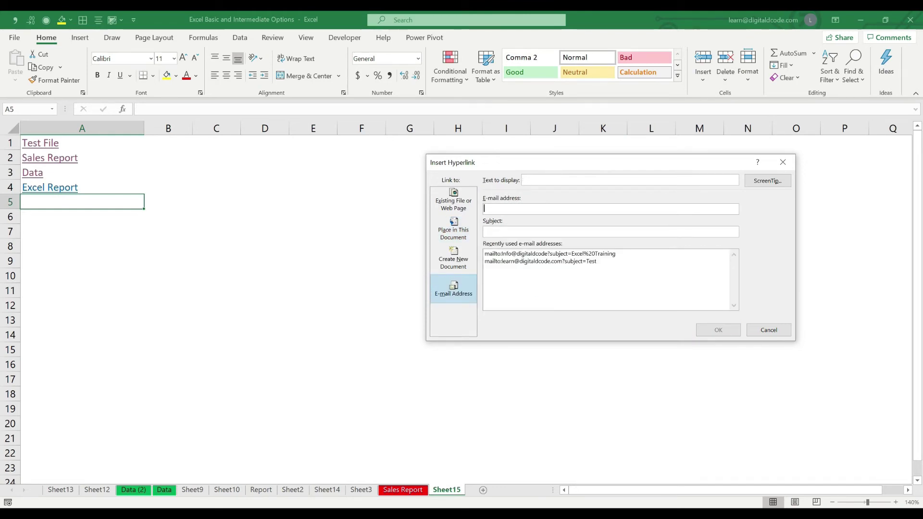
{"action": "left_click", "coordinate": [769, 330]}
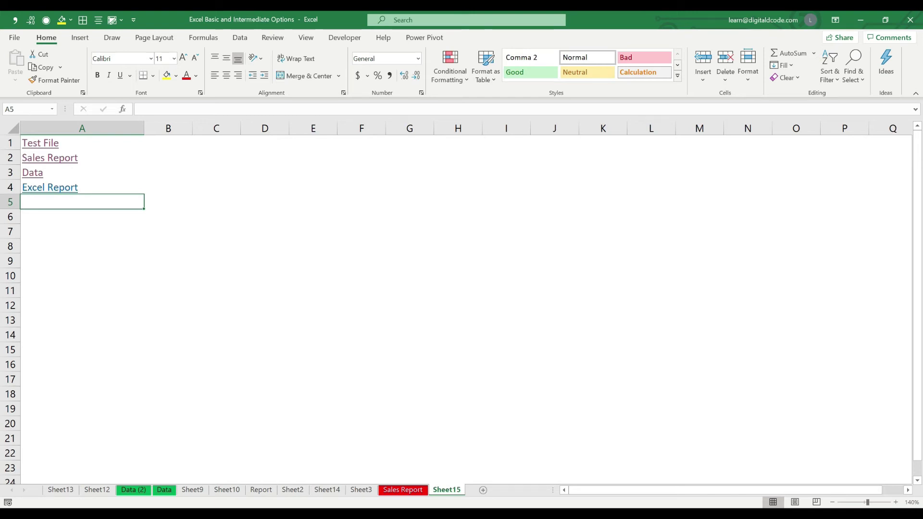
{"action": "left_click", "coordinate": [313, 157]}
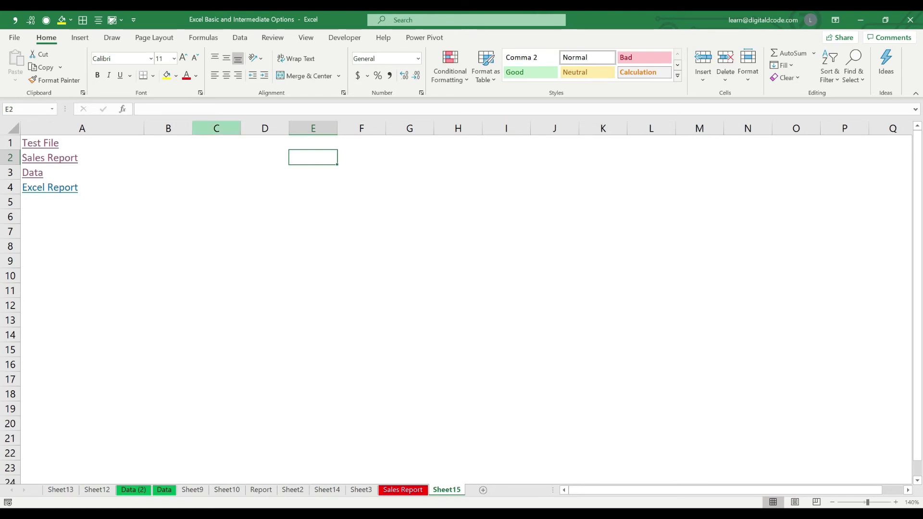
Draw a rounded rectangle at E2 and give it the orange shadowed shape style
{"action": "left_click", "coordinate": [80, 38]}
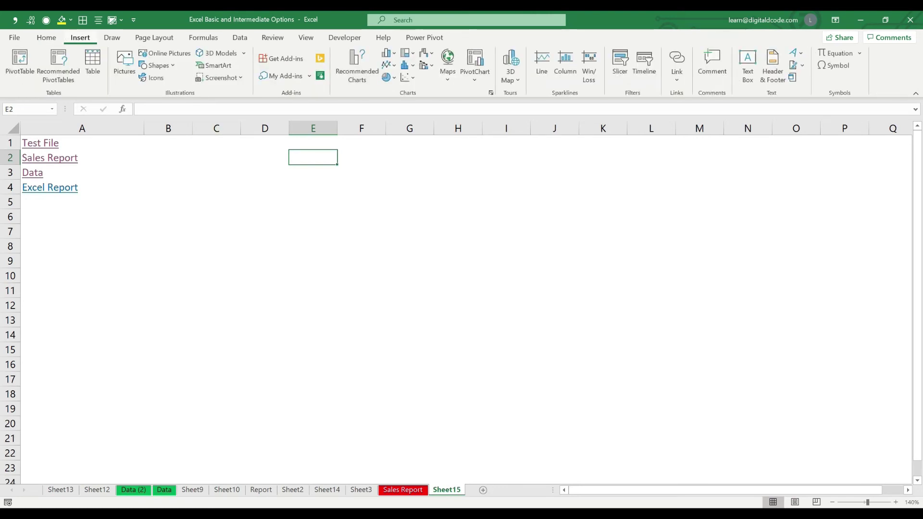
{"action": "left_click", "coordinate": [156, 65]}
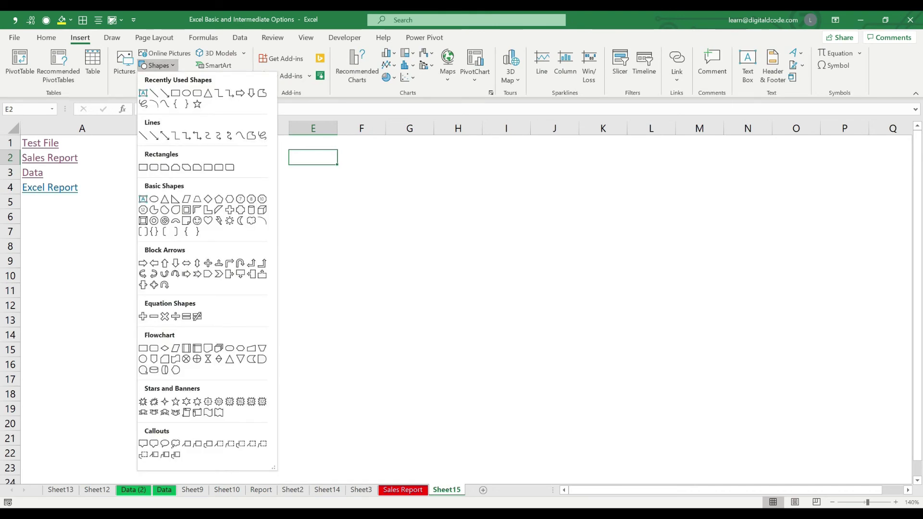
{"action": "left_click", "coordinate": [197, 93]}
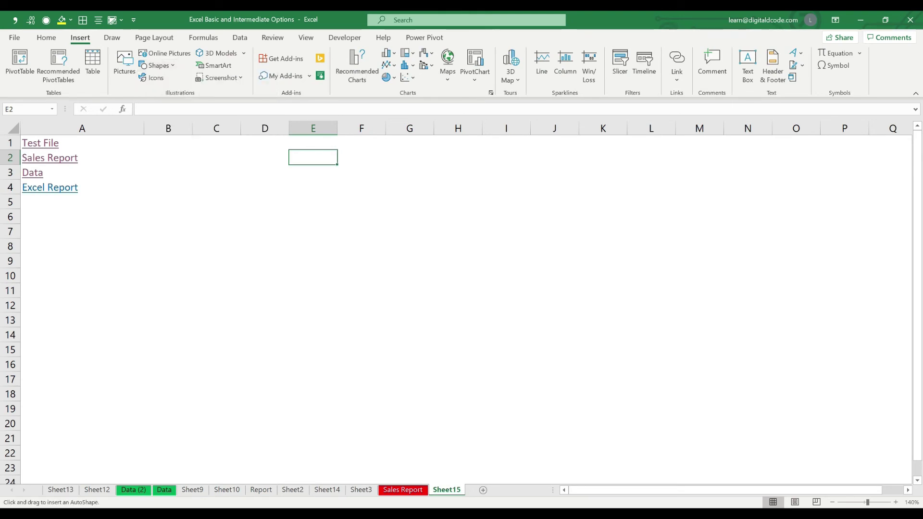
{"action": "left_click_drag", "start_coordinate": [288, 150], "coordinate": [350, 173]}
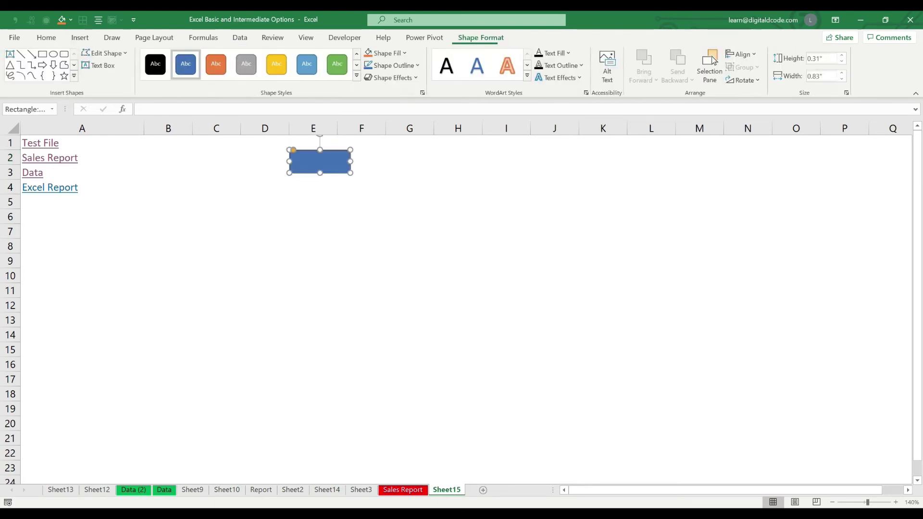
{"action": "left_click", "coordinate": [356, 75]}
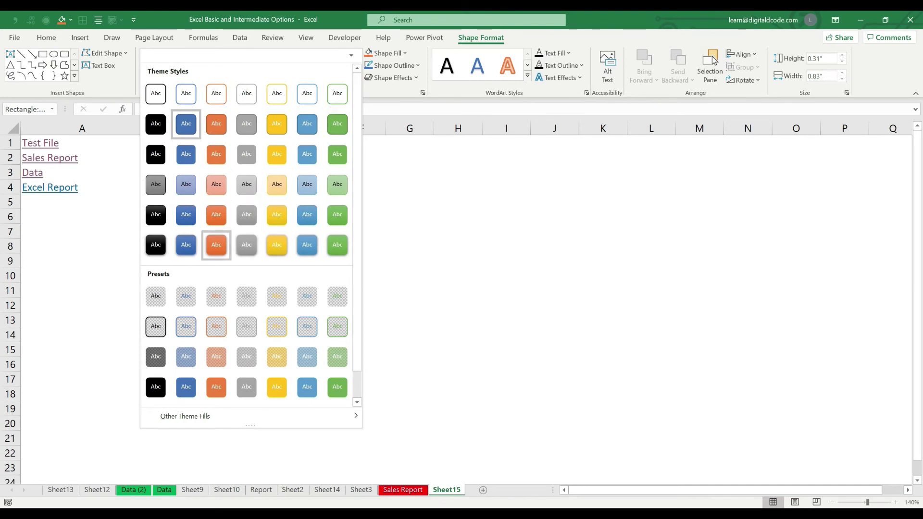
{"action": "left_click", "coordinate": [217, 245]}
{"action": "right_click", "coordinate": [320, 165]}
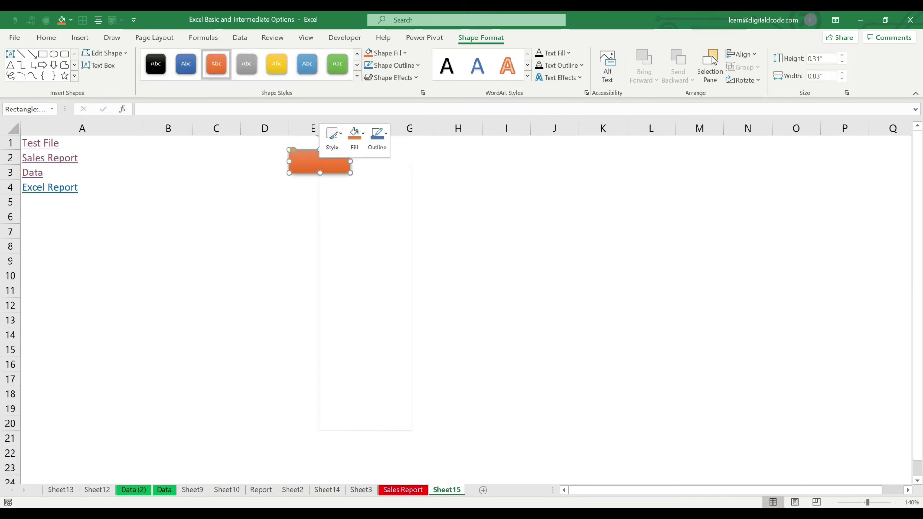
Label the orange rectangle 'Data Sheet' and widen it slightly to fit the text
{"action": "left_click", "coordinate": [351, 241]}
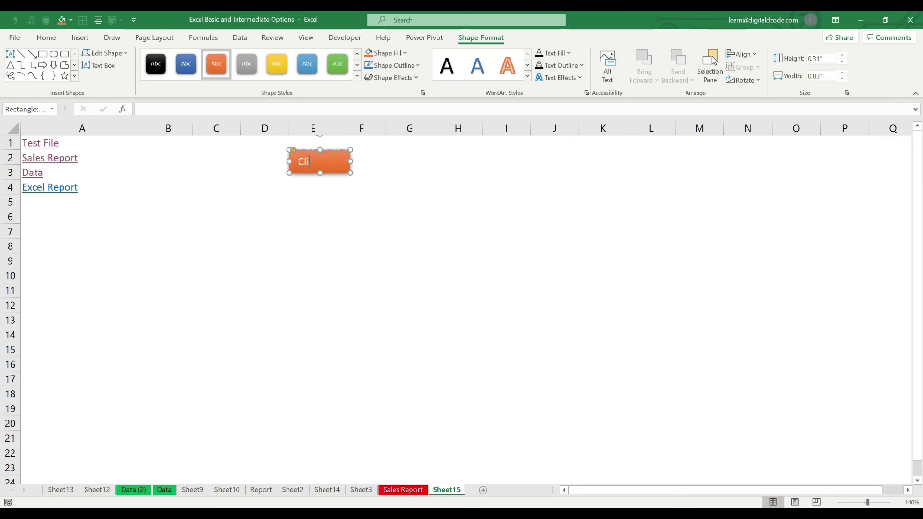
{"action": "type", "text": "Click her to"}
{"action": "type", "text": "Data Ta"}
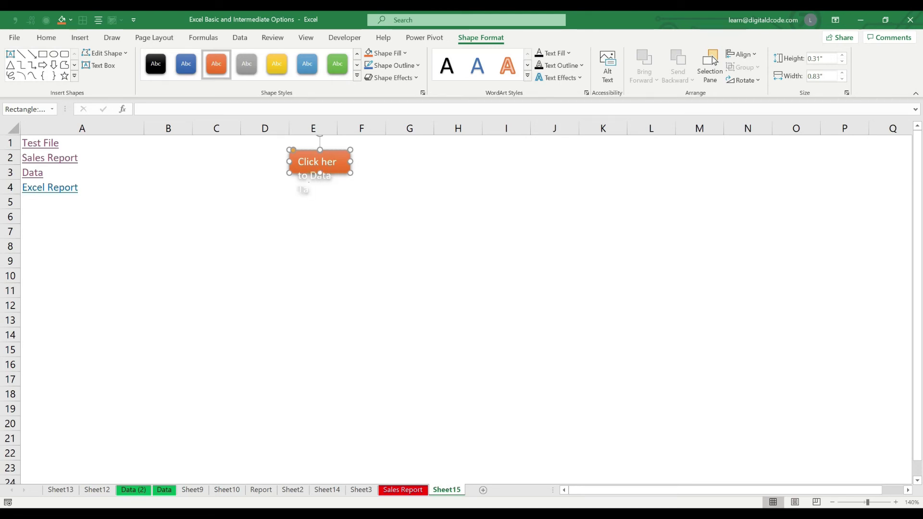
{"action": "key", "text": "BackSpace"}
{"action": "key", "text": "BackSpace"}
{"action": "key", "text": "BackSpace"}
{"action": "key", "text": "BackSpace"}
{"action": "key", "text": "BackSpace"}
{"action": "key", "text": "BackSpace"}
{"action": "key", "text": "BackSpace"}
{"action": "key", "text": "BackSpace"}
{"action": "key", "text": "BackSpace"}
{"action": "key", "text": "BackSpace"}
{"action": "key", "text": "BackSpace"}
{"action": "key", "text": "BackSpace"}
{"action": "key", "text": "BackSpace"}
{"action": "key", "text": "BackSpace"}
{"action": "key", "text": "BackSpace"}
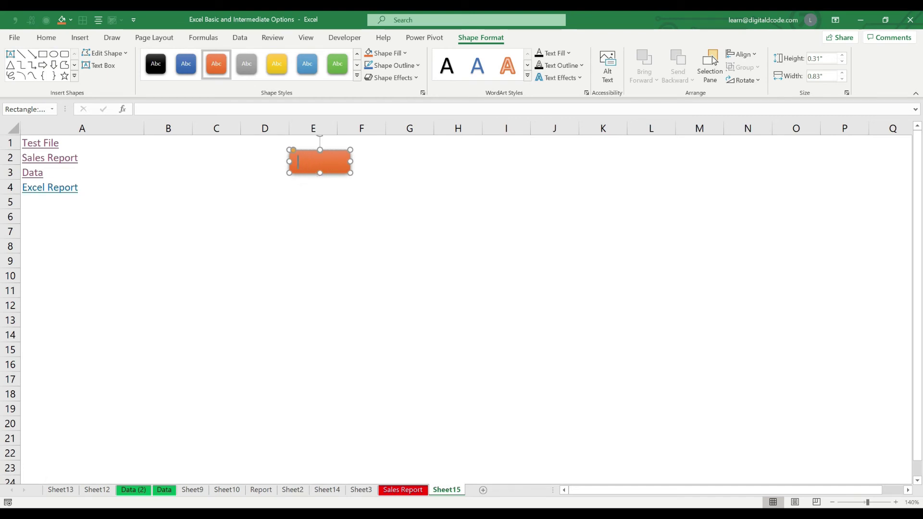
{"action": "type", "text": "Daa"}
{"action": "type", "text": "ta Sheet"}
{"action": "left_click_drag", "start_coordinate": [351, 162], "coordinate": [362, 161]}
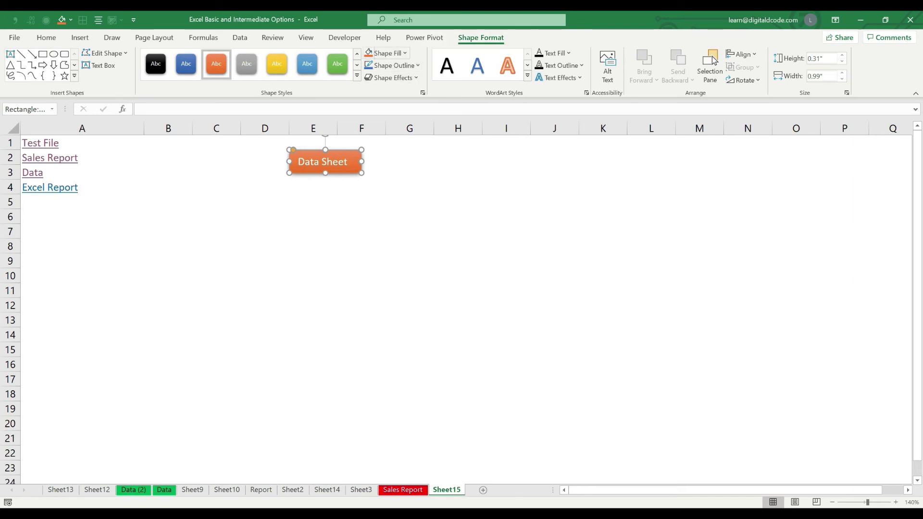
{"action": "left_click", "coordinate": [361, 217]}
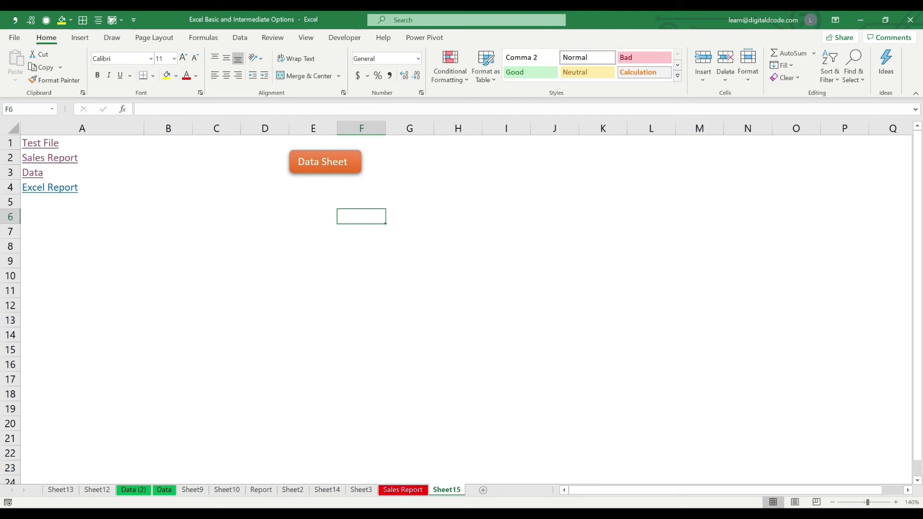
Link the Data Sheet button to cell A1 of the Data sheet
{"action": "left_click", "coordinate": [325, 162]}
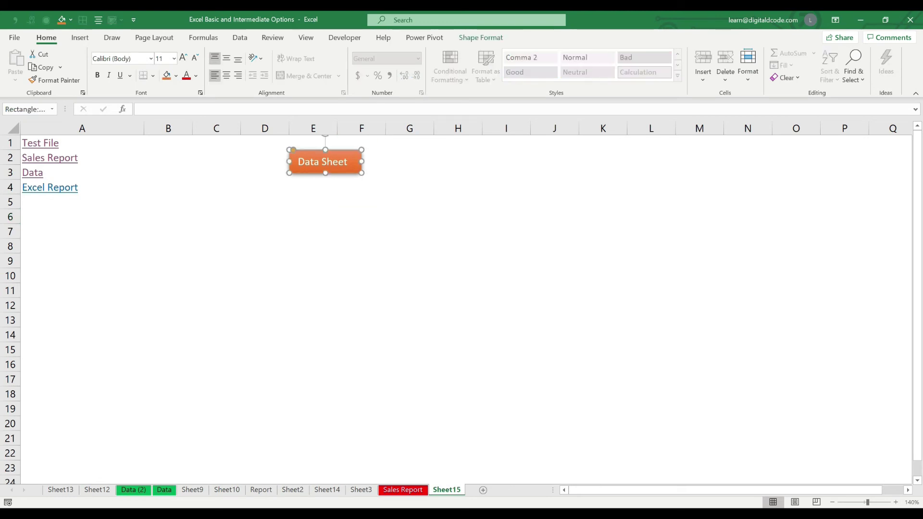
{"action": "key", "text": "ctrl+k"}
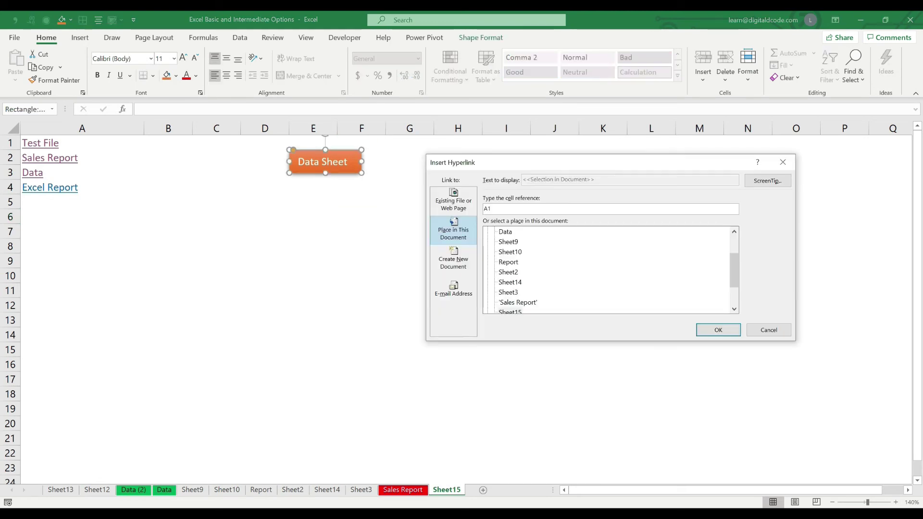
{"action": "left_click", "coordinate": [505, 232]}
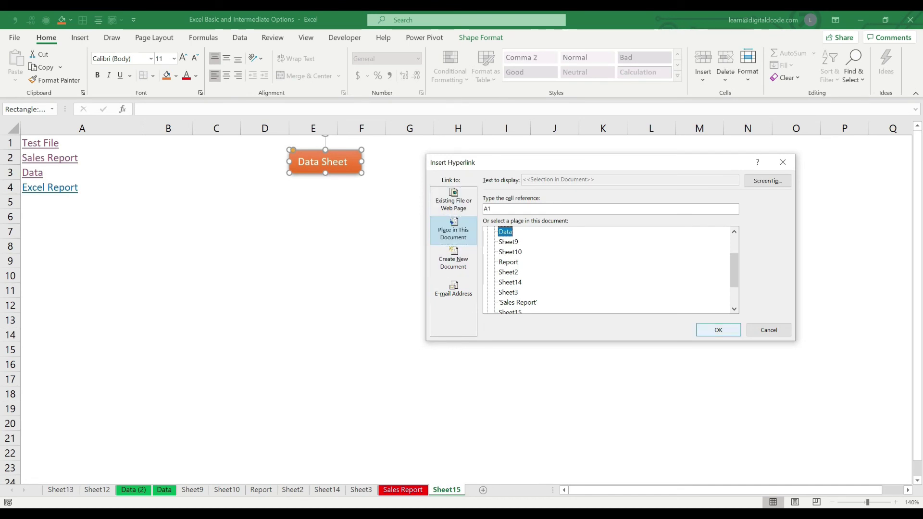
{"action": "left_click", "coordinate": [719, 330]}
{"action": "left_click_drag", "start_coordinate": [266, 274], "coordinate": [265, 264]}
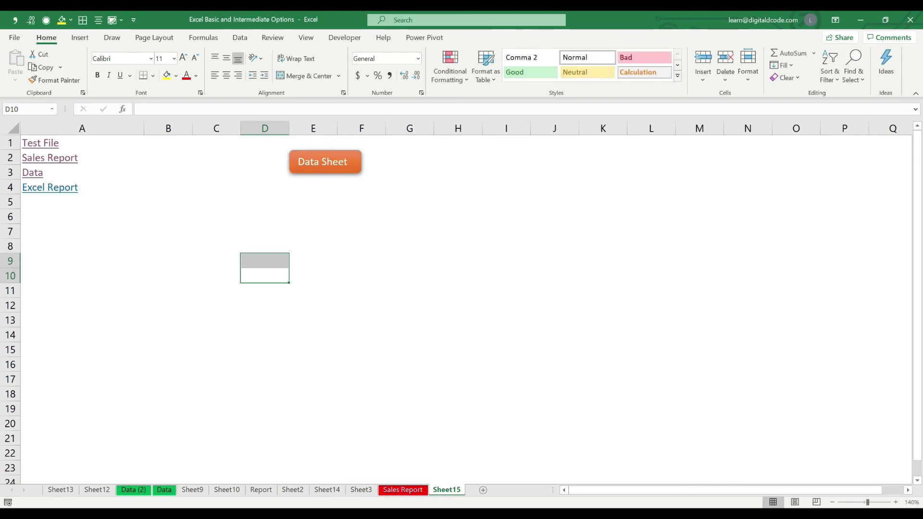
Test the Data Sheet button, returning to Sheet15 with F5, then following the link again
{"action": "left_click", "coordinate": [325, 162]}
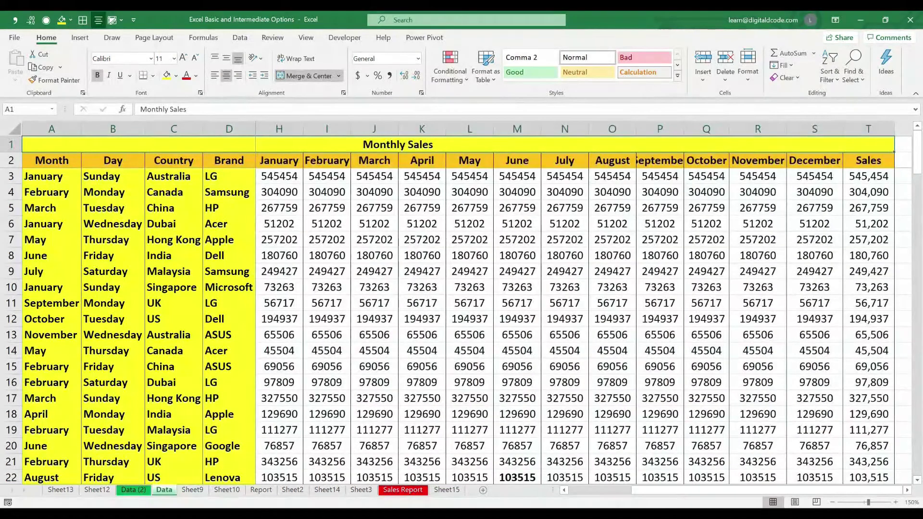
{"action": "key", "text": "F5"}
{"action": "key", "text": "Return"}
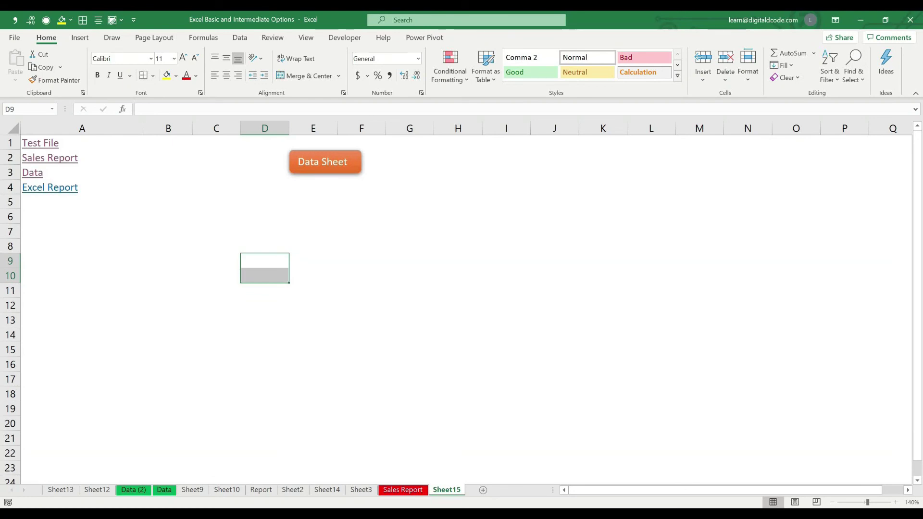
{"action": "left_click", "coordinate": [325, 162]}
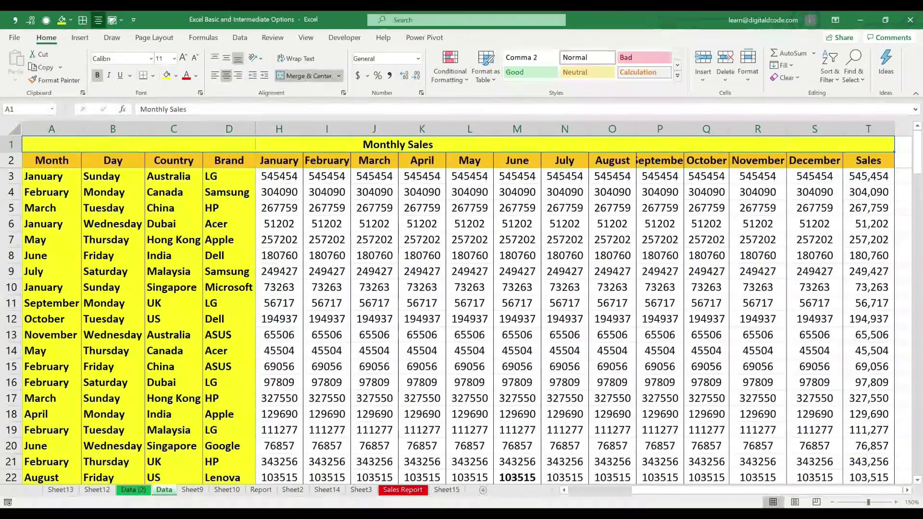
Scroll right on the Data sheet and select empty cell U2 beside the table
{"action": "scroll", "coordinate": [577, 308], "scroll_direction": "right", "scroll_amount": 3}
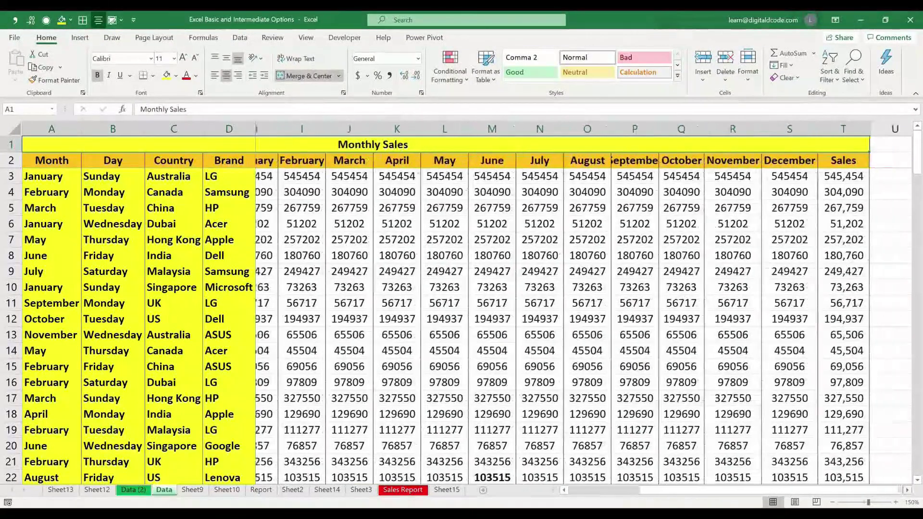
{"action": "scroll", "coordinate": [577, 307], "scroll_direction": "right", "scroll_amount": 1}
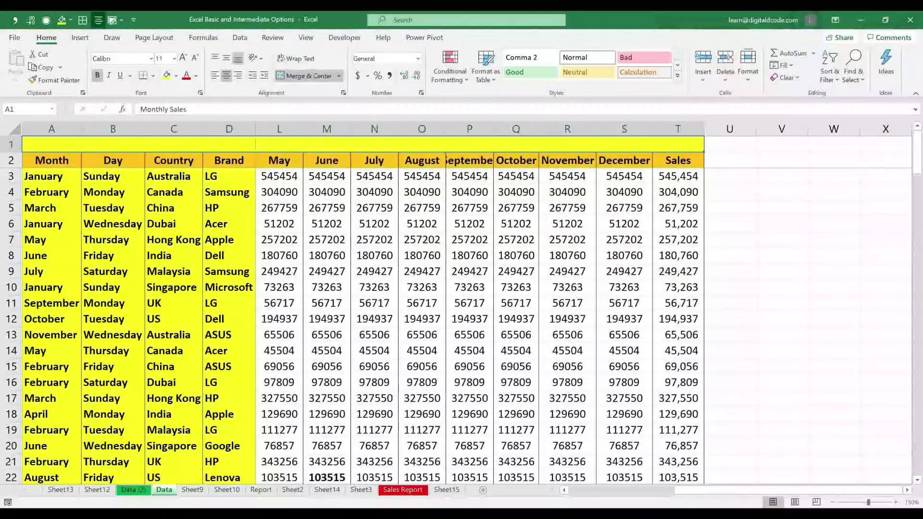
{"action": "left_click", "coordinate": [730, 160]}
{"action": "left_click", "coordinate": [79, 37]}
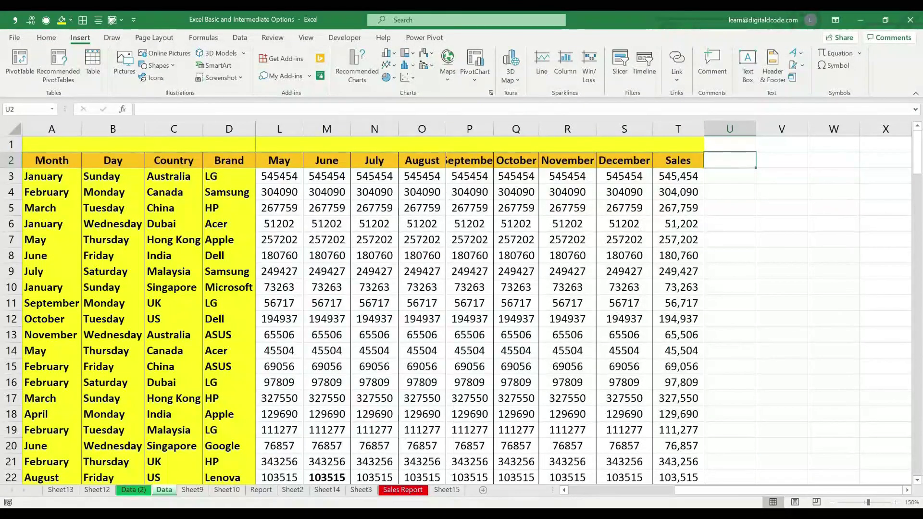
Draw a rounded rectangle at U2 on the Data sheet and give it a green style
{"action": "left_click", "coordinate": [156, 65]}
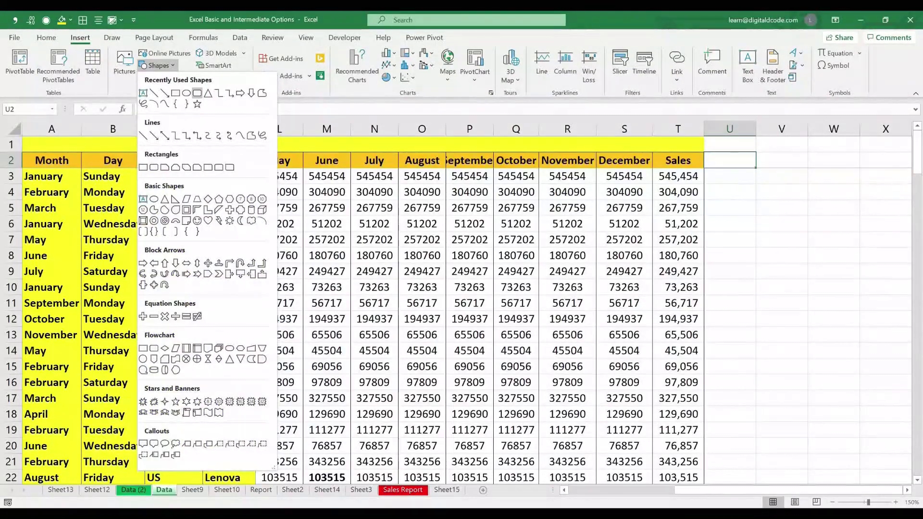
{"action": "left_click", "coordinate": [197, 93]}
{"action": "left_click_drag", "start_coordinate": [732, 157], "coordinate": [796, 184]}
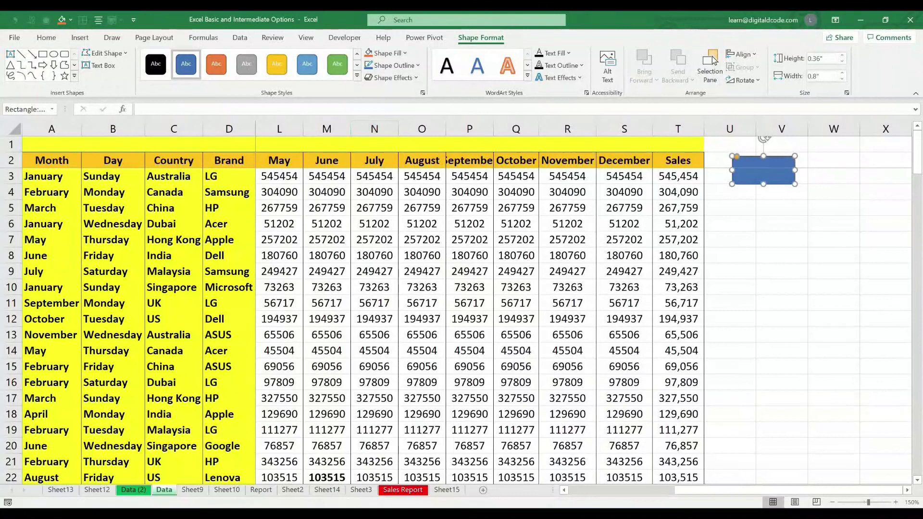
{"action": "left_click", "coordinate": [357, 75]}
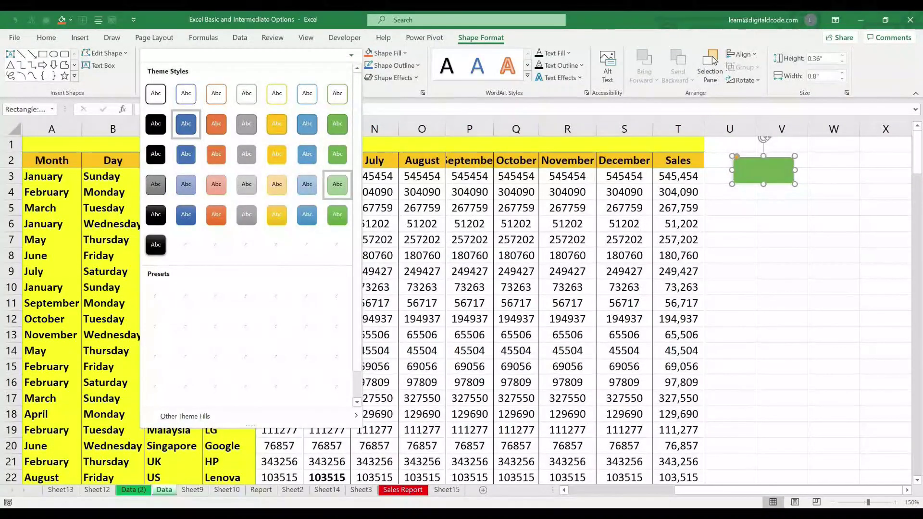
{"action": "left_click", "coordinate": [338, 124]}
Label the green button 'Sheet 15' and open its hyperlink settings
{"action": "right_click", "coordinate": [760, 166]}
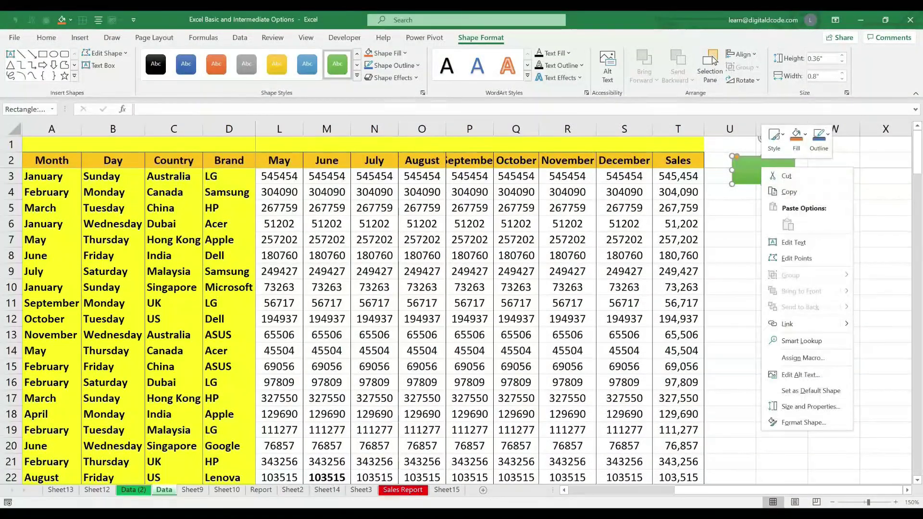
{"action": "left_click", "coordinate": [789, 243]}
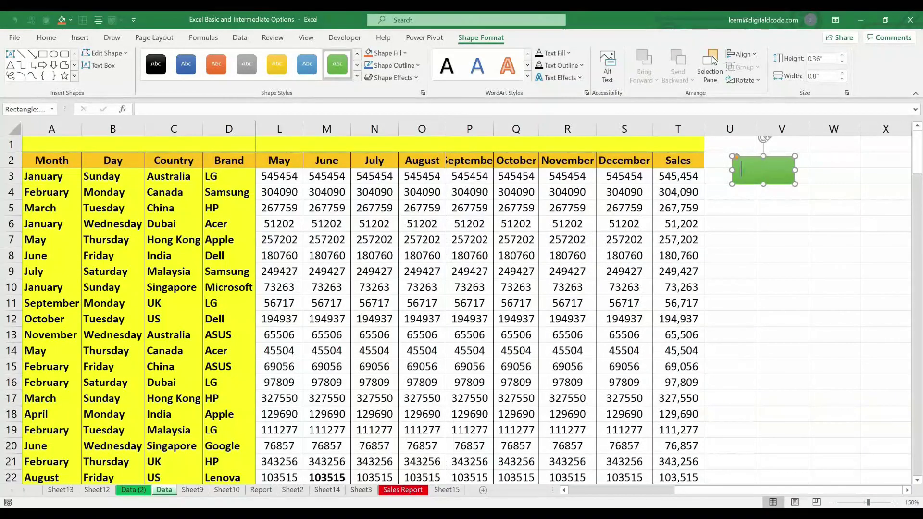
{"action": "type", "text": "Sheet"}
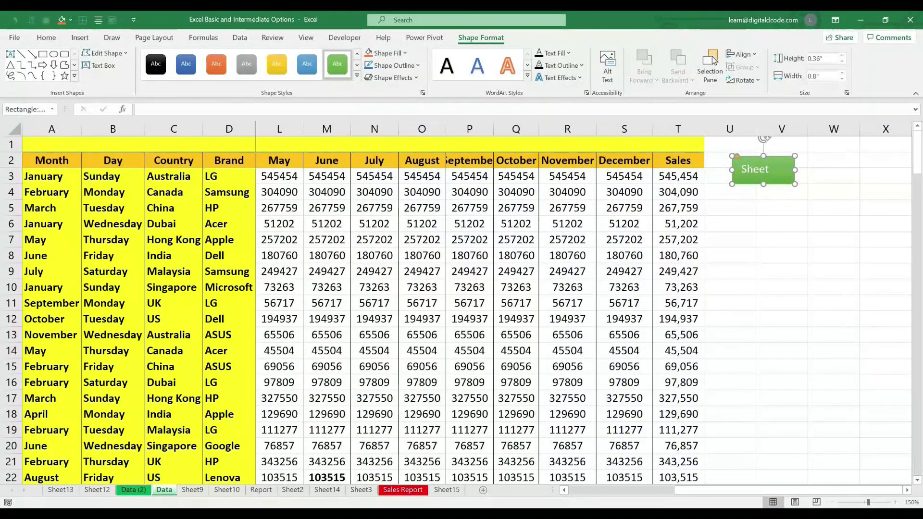
{"action": "type", "text": " 15"}
{"action": "left_click", "coordinate": [834, 256]}
{"action": "left_click", "coordinate": [764, 170]}
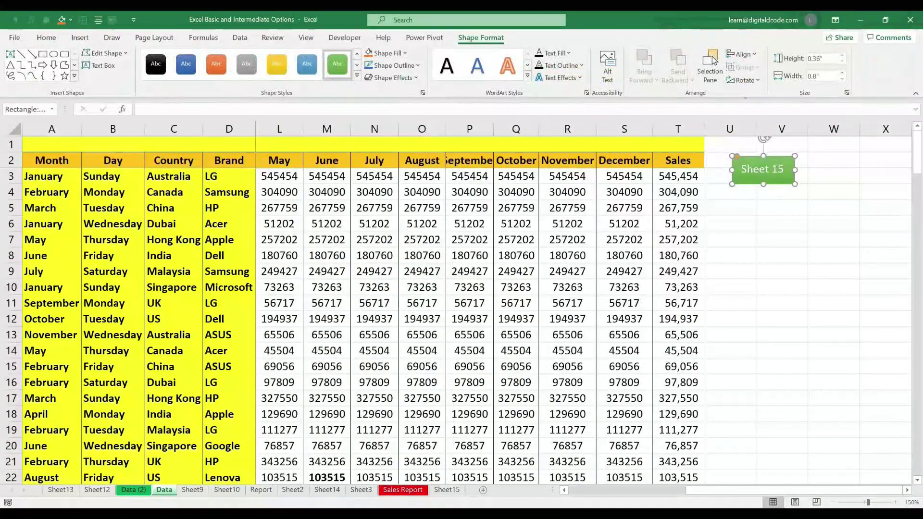
{"action": "key", "text": "ctrl+k"}
{"action": "left_click", "coordinate": [509, 273]}
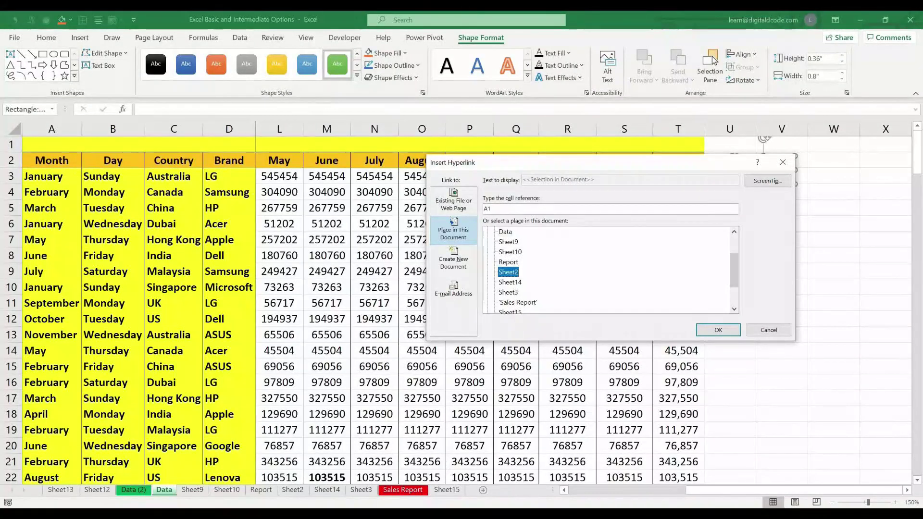
Link the green Sheet 15 button to Sheet15
{"action": "scroll", "coordinate": [508, 272], "scroll_direction": "down", "scroll_amount": 2}
{"action": "left_click", "coordinate": [508, 272]}
{"action": "left_click", "coordinate": [719, 331]}
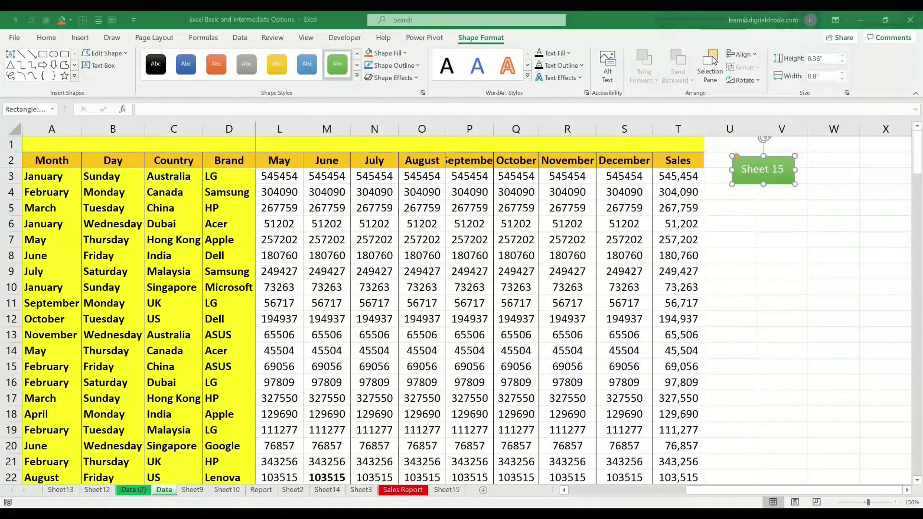
{"action": "left_click", "coordinate": [782, 271]}
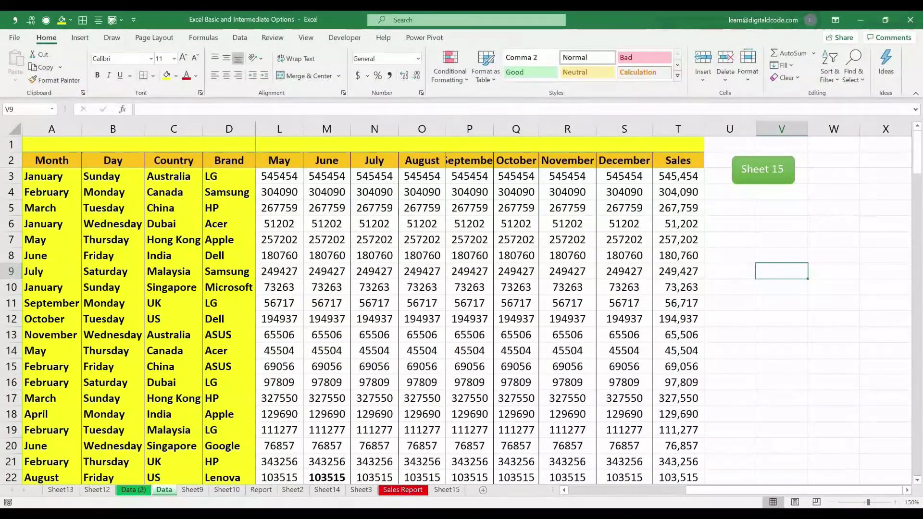
Test both buttons, switching between the Data sheet and Sheet15
{"action": "left_click", "coordinate": [763, 170]}
{"action": "left_click", "coordinate": [507, 261]}
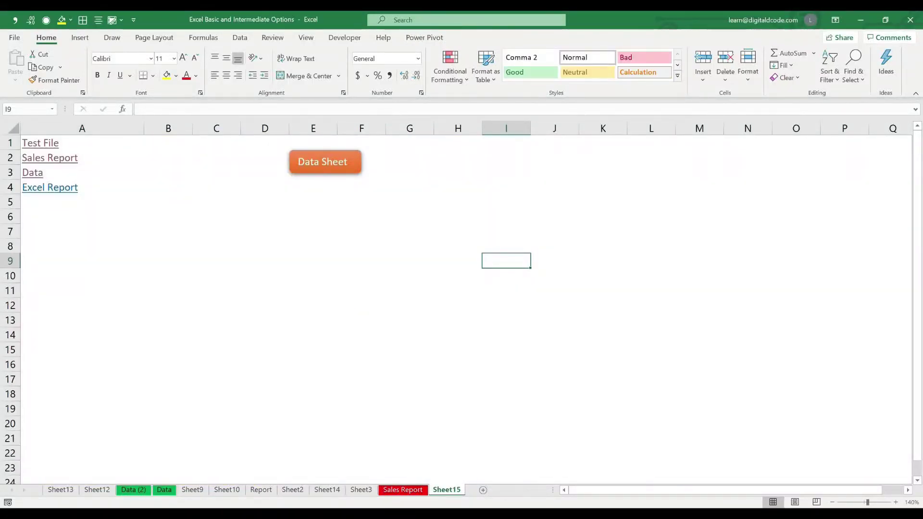
{"action": "left_click", "coordinate": [325, 162]}
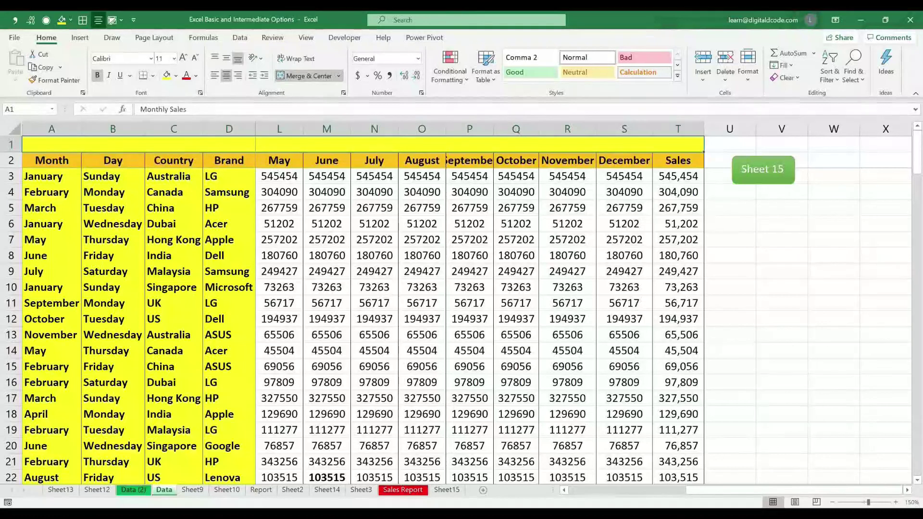
{"action": "left_click", "coordinate": [763, 170]}
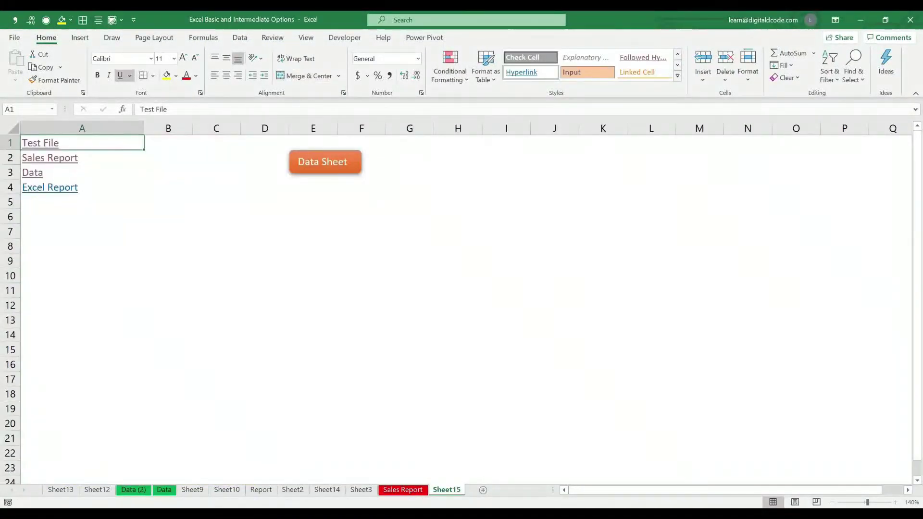